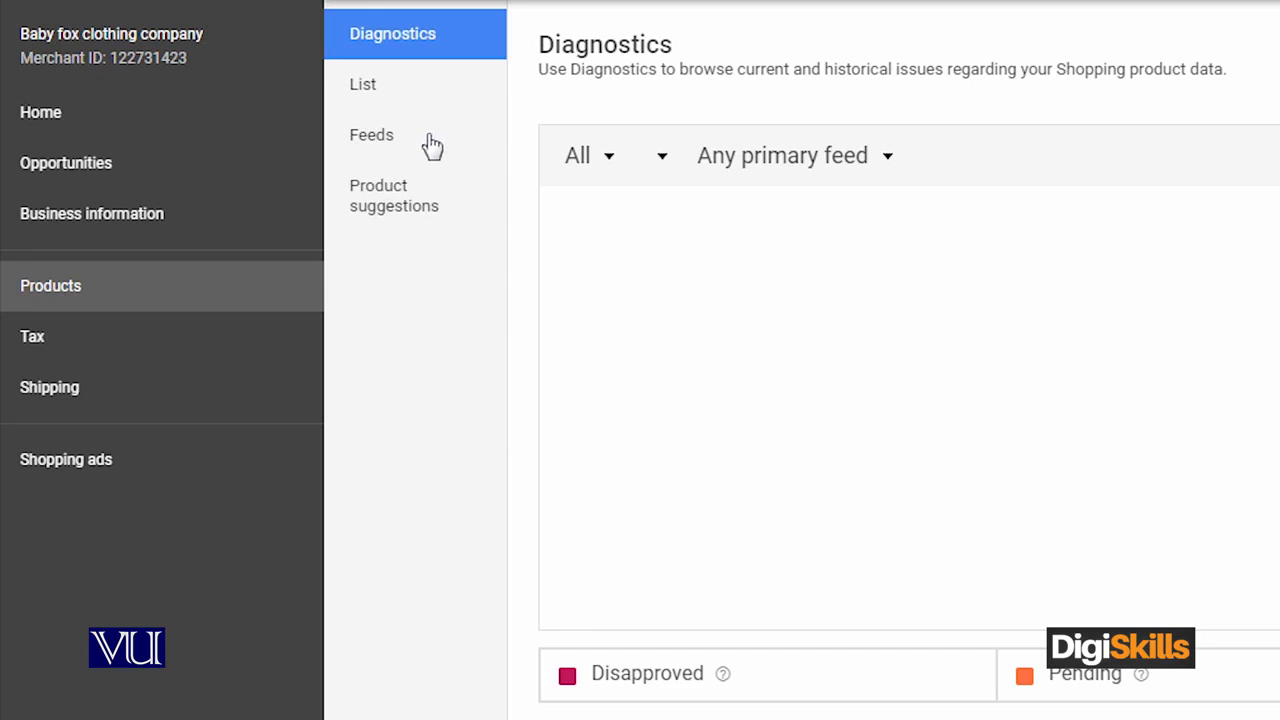
- Start a new primary product feed and set its target country to United States
{"action": "left_click", "coordinate": [412, 143]}
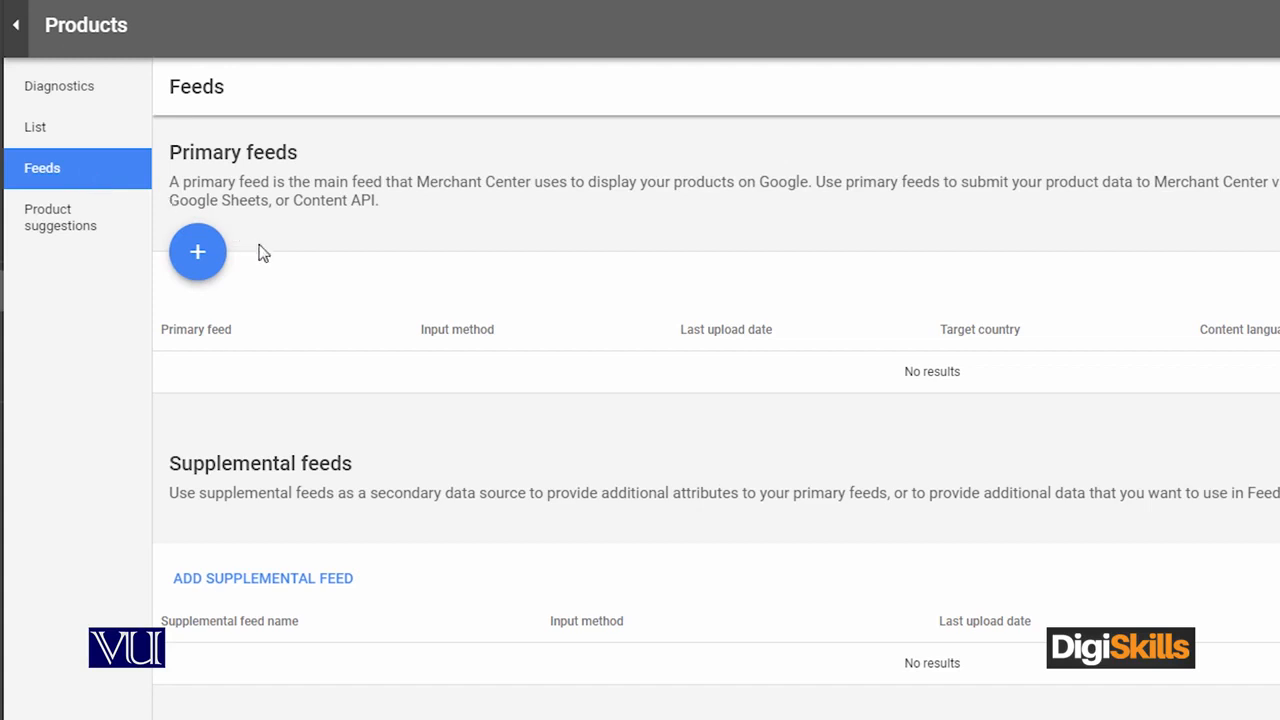
{"action": "left_click", "coordinate": [202, 255]}
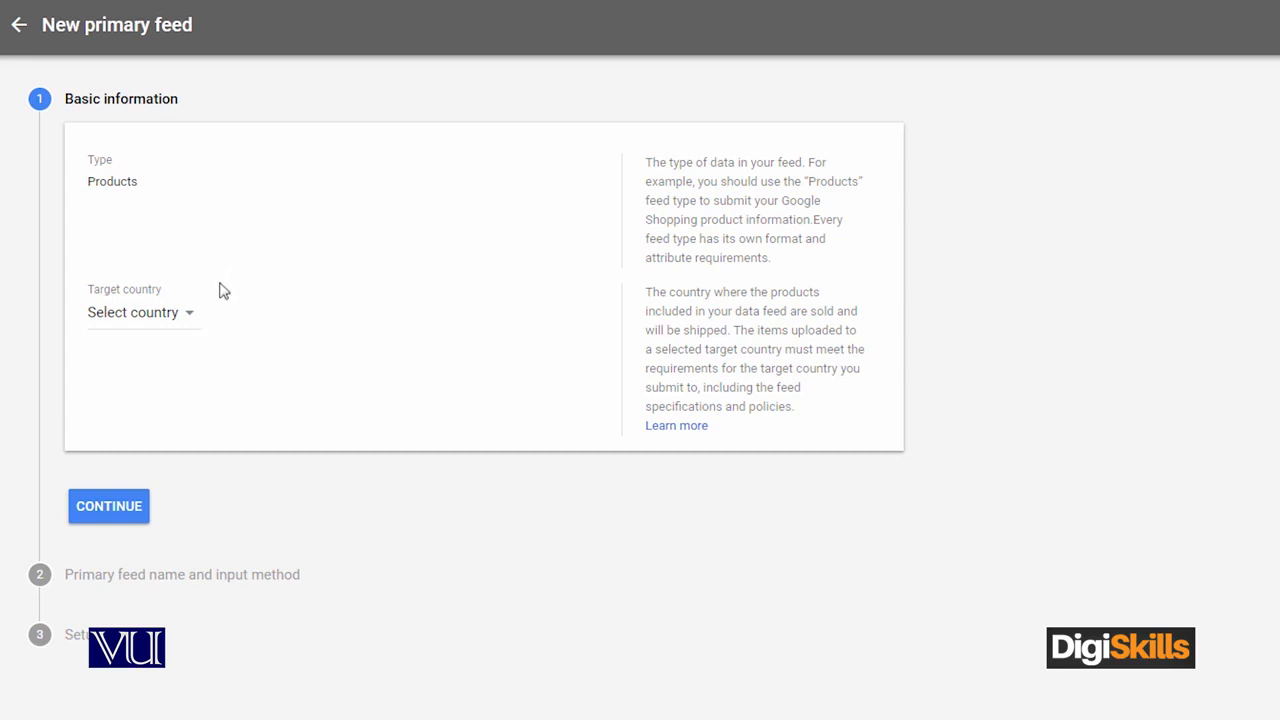
{"action": "left_click", "coordinate": [207, 323]}
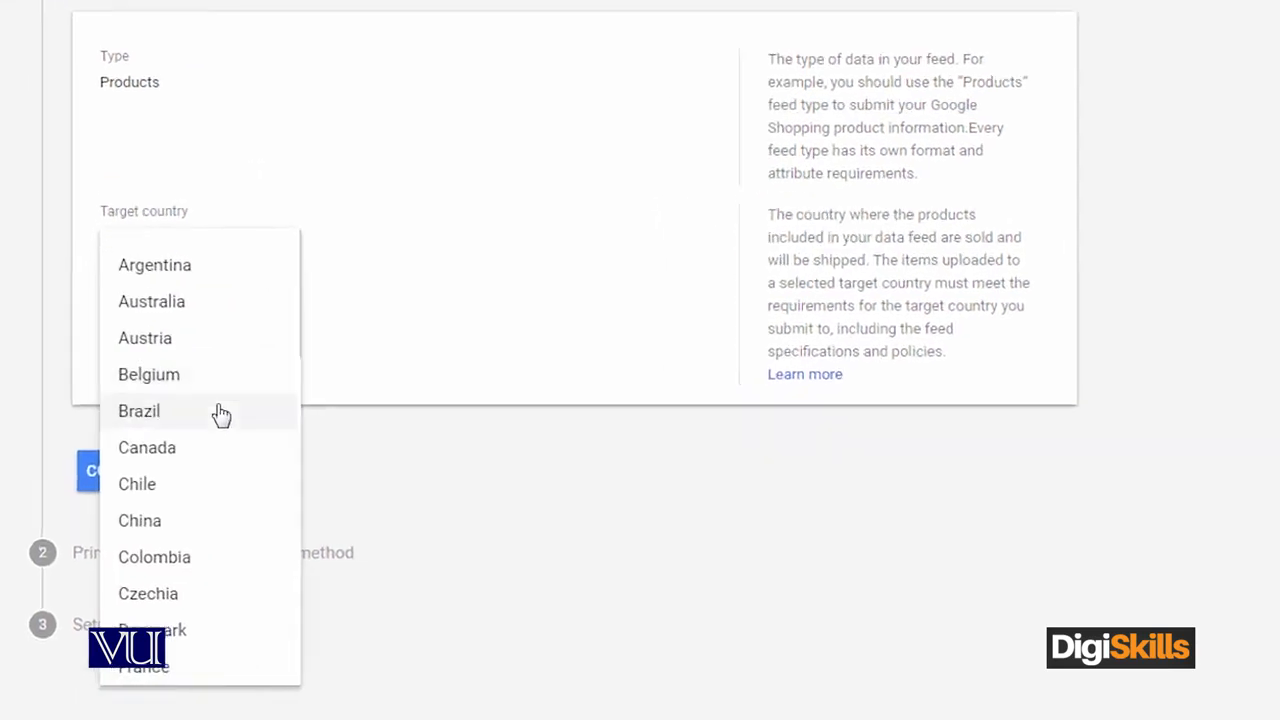
{"action": "scroll", "coordinate": [163, 506], "scroll_direction": "down", "scroll_amount": 3}
{"action": "scroll", "coordinate": [200, 460], "scroll_direction": "down", "scroll_amount": 5}
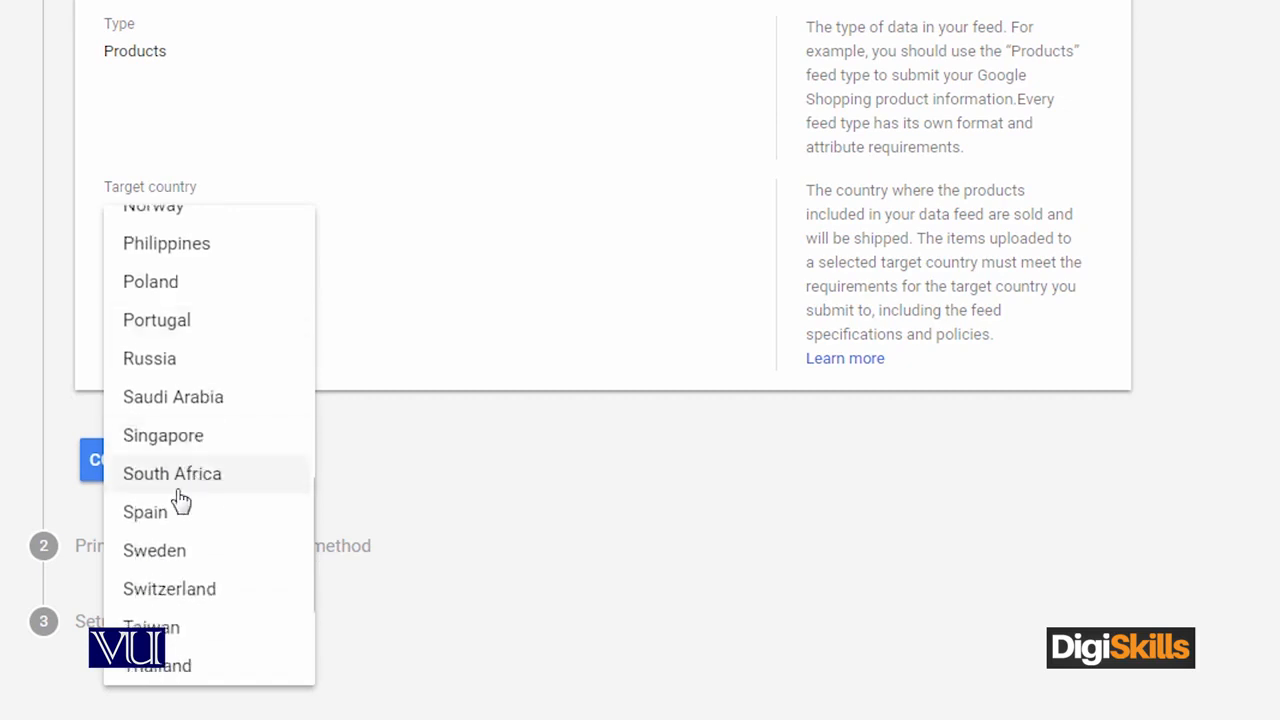
{"action": "scroll", "coordinate": [218, 243], "scroll_direction": "up", "scroll_amount": 2}
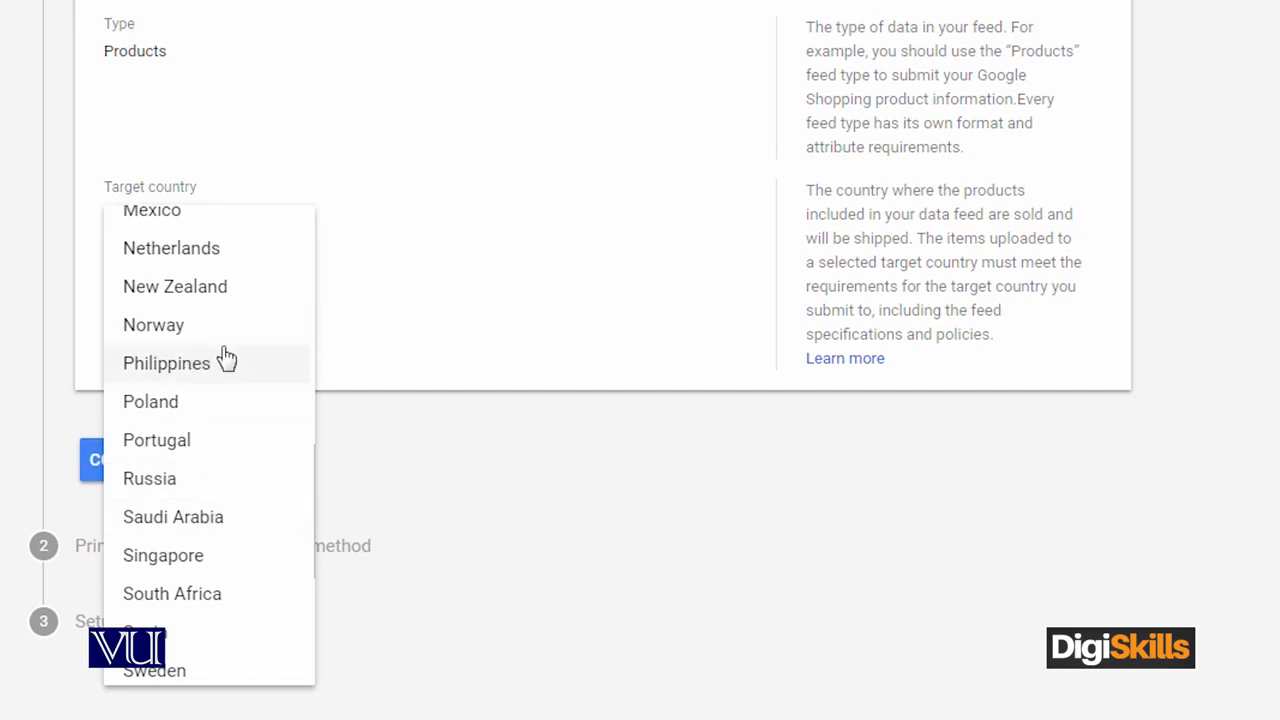
{"action": "scroll", "coordinate": [222, 358], "scroll_direction": "down", "scroll_amount": 3}
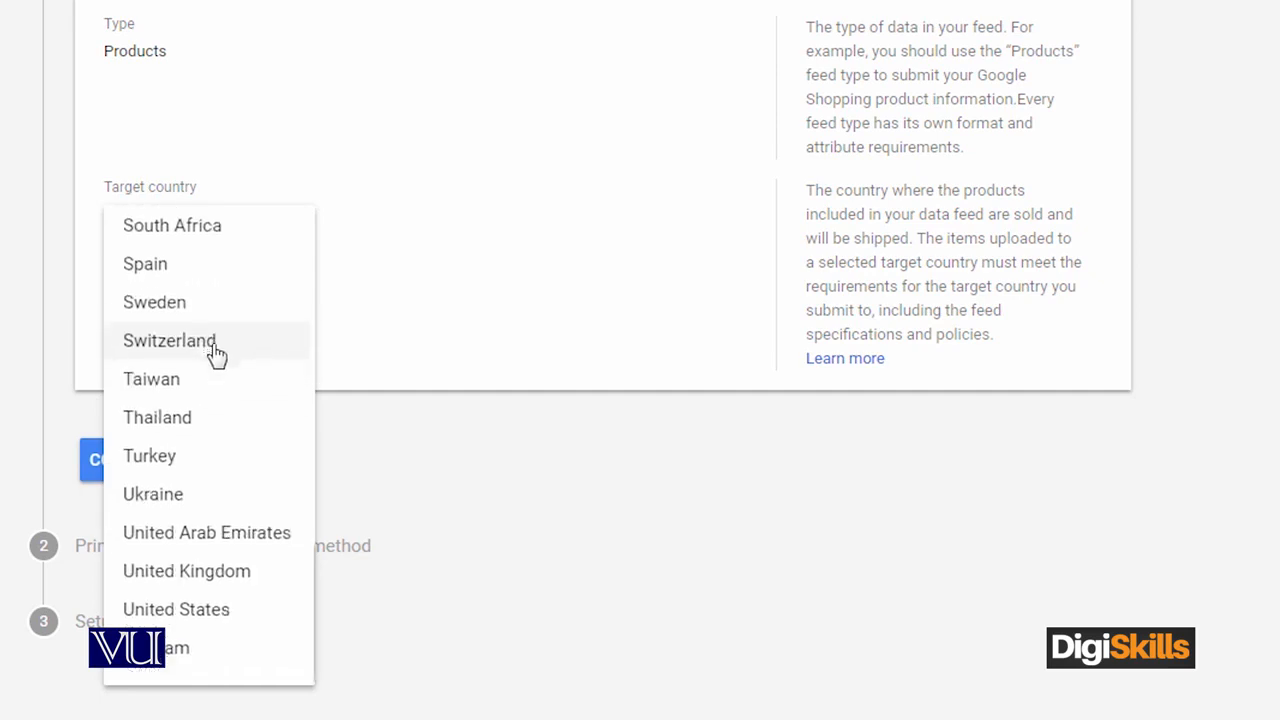
{"action": "left_click", "coordinate": [241, 618]}
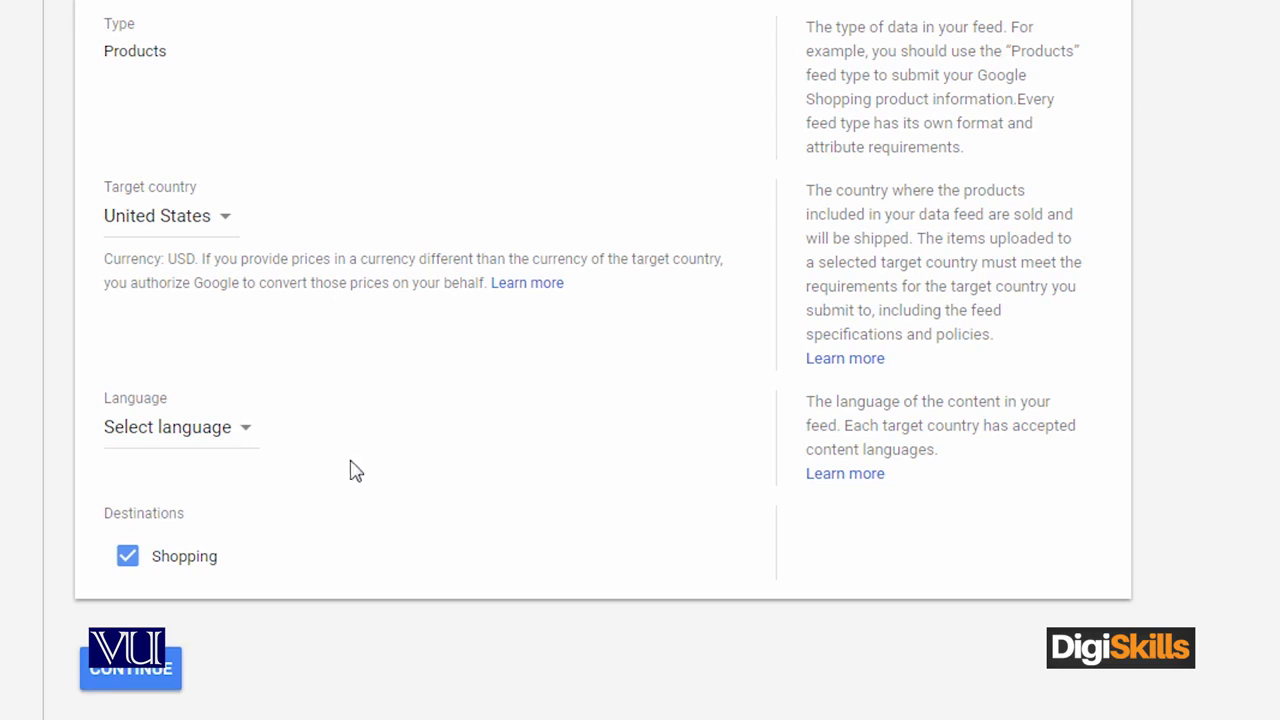
- Set the feed's content language to English and proceed to the feed name and input method
{"action": "left_click", "coordinate": [228, 440]}
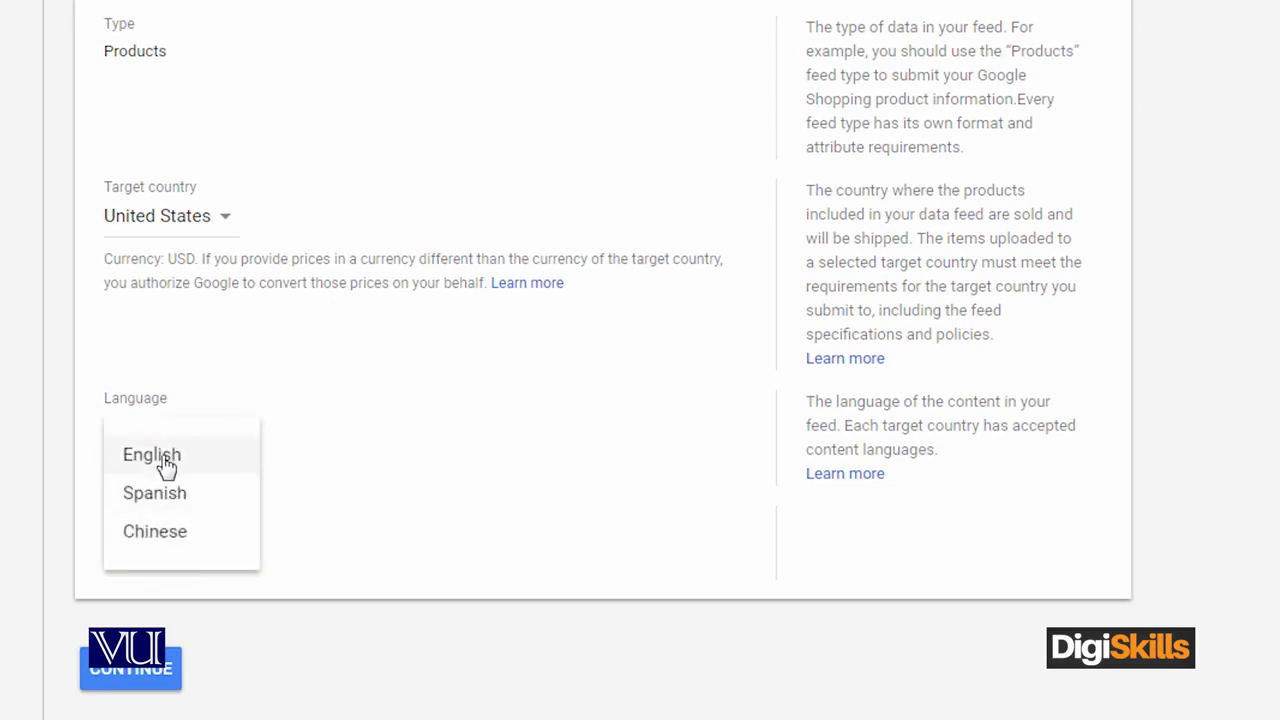
{"action": "left_click", "coordinate": [195, 464]}
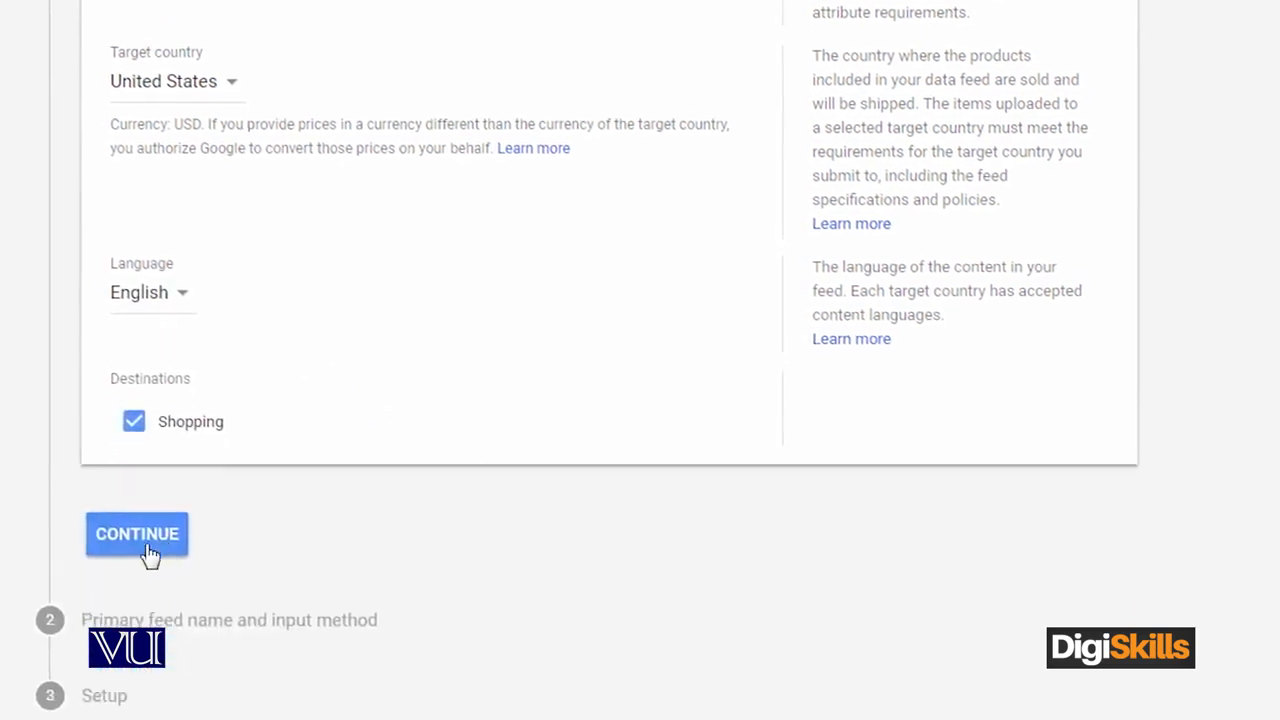
{"action": "left_click", "coordinate": [143, 416]}
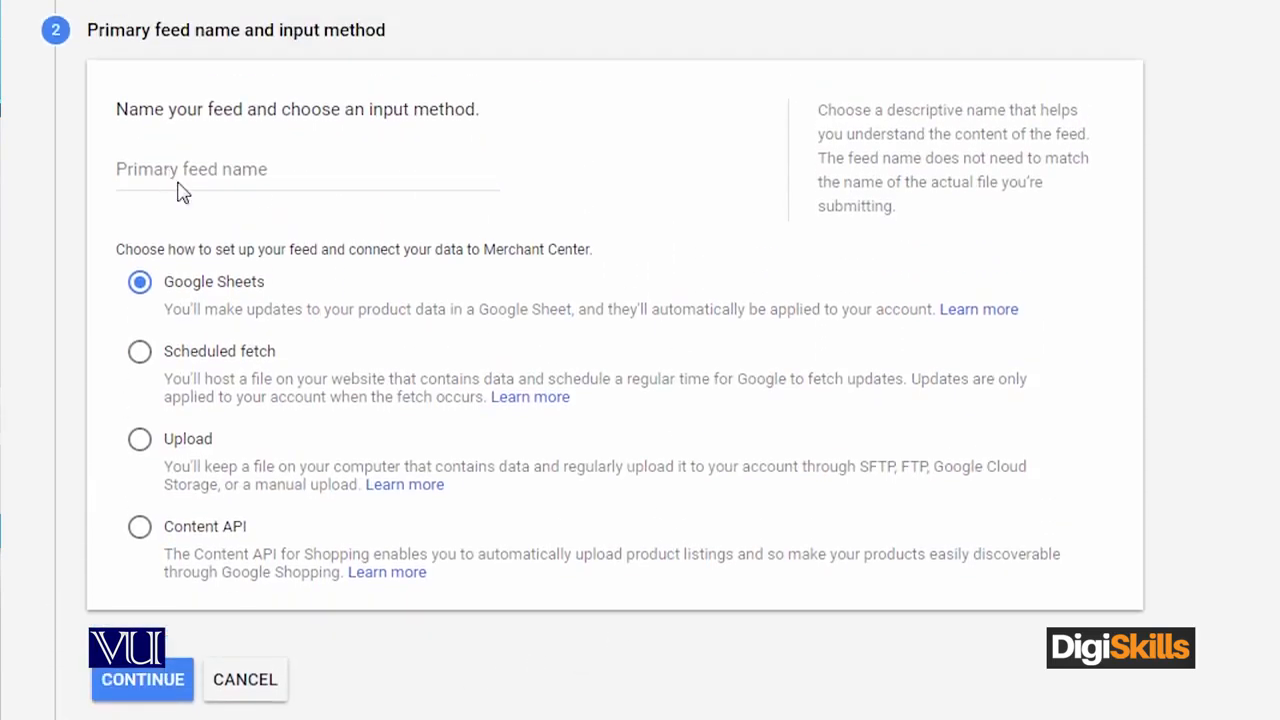
- Name the primary feed "test feed" and proceed with Google Sheets as the input method
{"action": "left_click", "coordinate": [327, 170]}
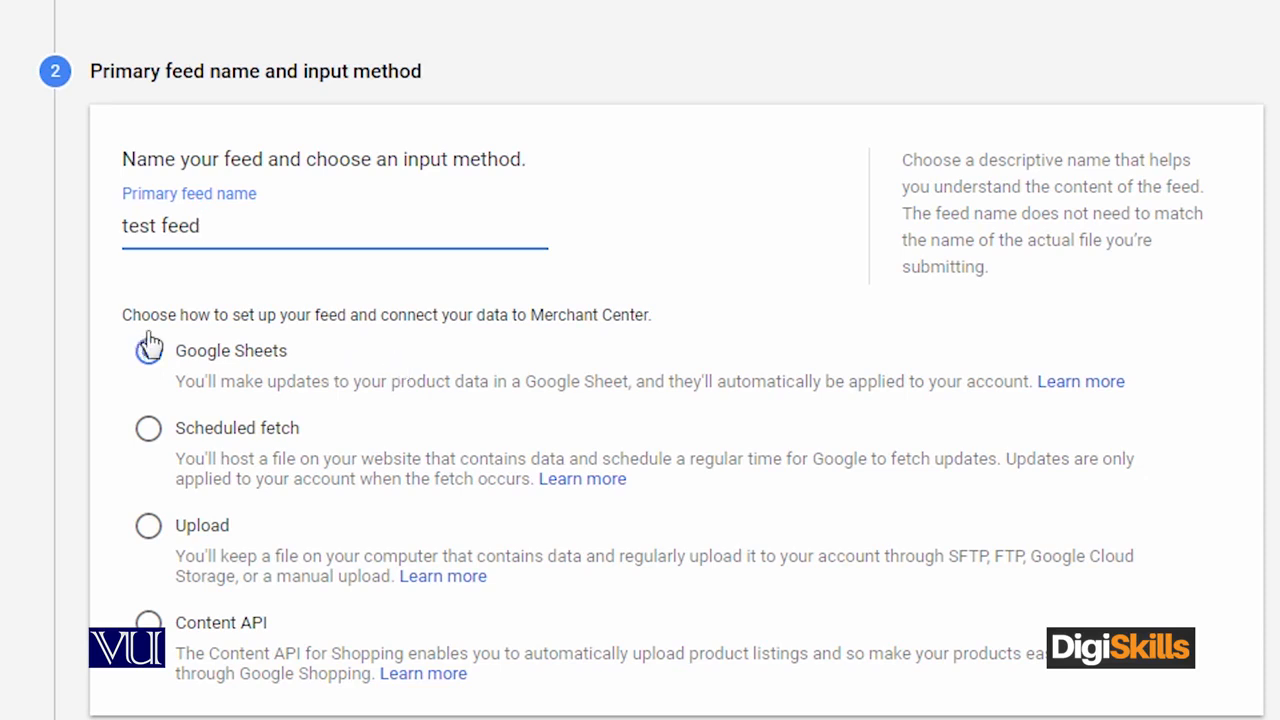
{"action": "scroll", "coordinate": [317, 551], "scroll_direction": "down", "scroll_amount": 3}
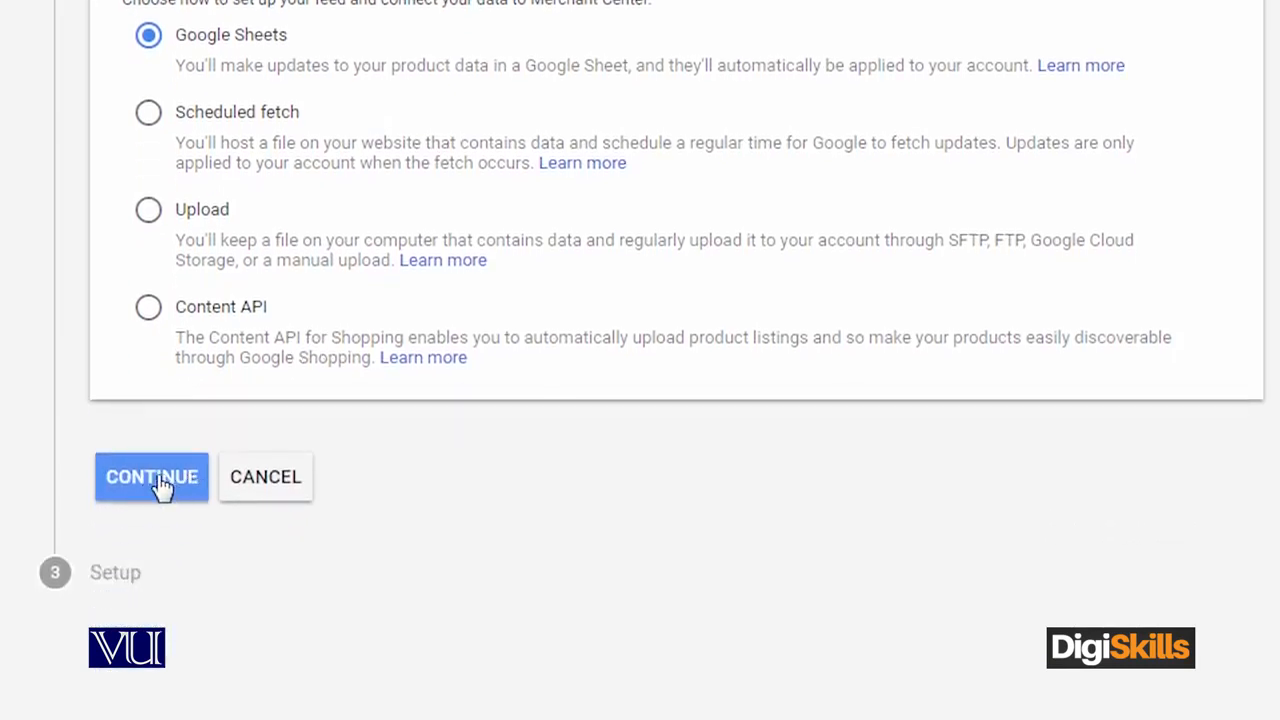
{"action": "left_click", "coordinate": [158, 484]}
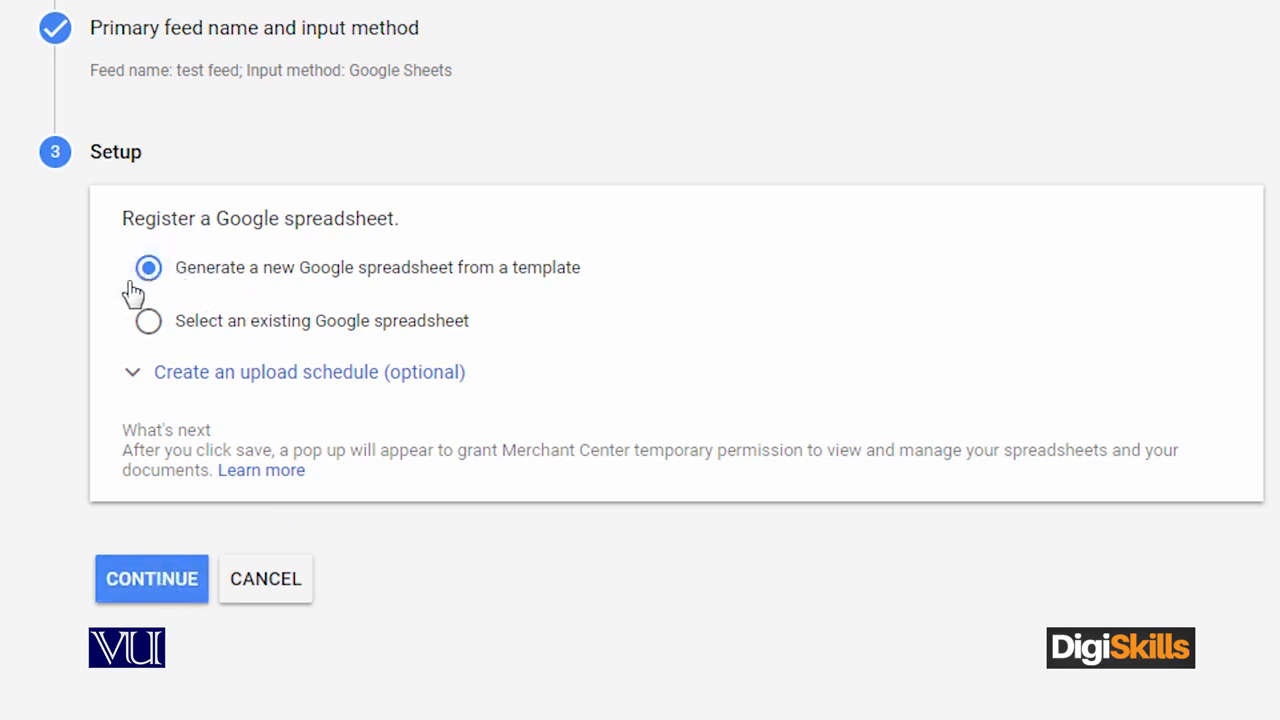
- Register a new template-based Google spreadsheet for the feed, allowing Merchant Center access to Google Drive, and open it
{"action": "left_click", "coordinate": [152, 578]}
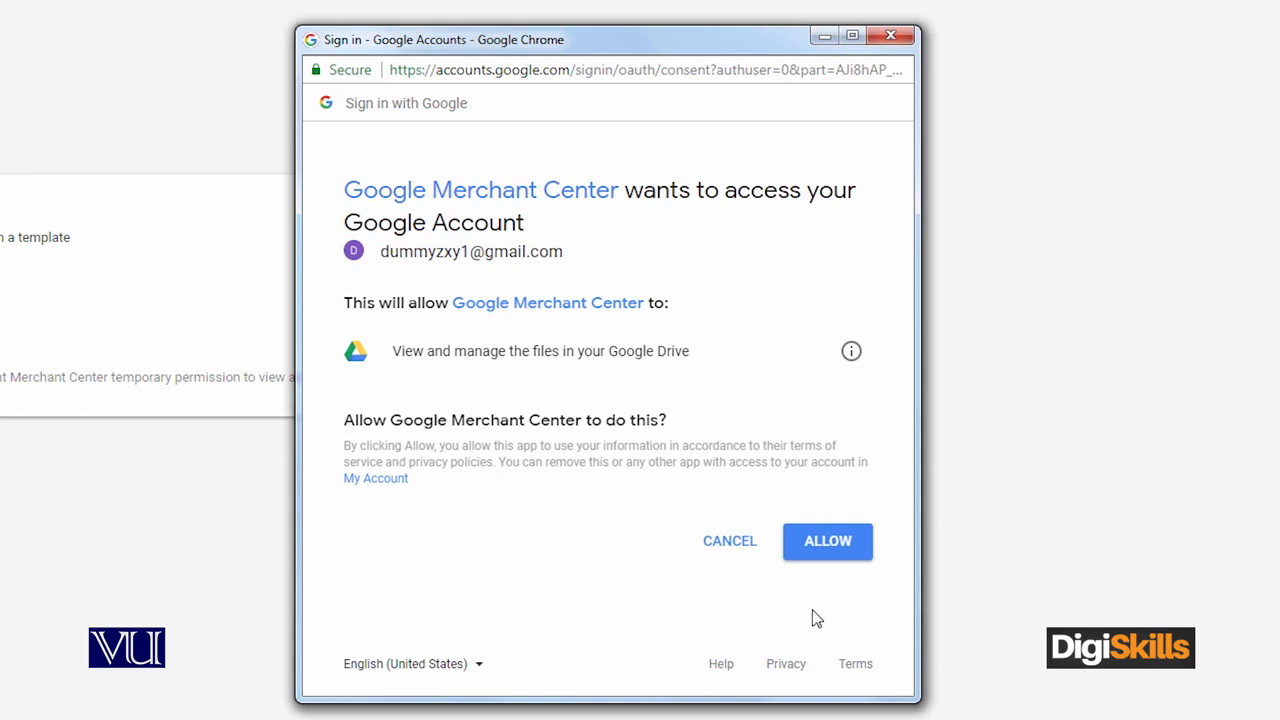
{"action": "left_click", "coordinate": [842, 545]}
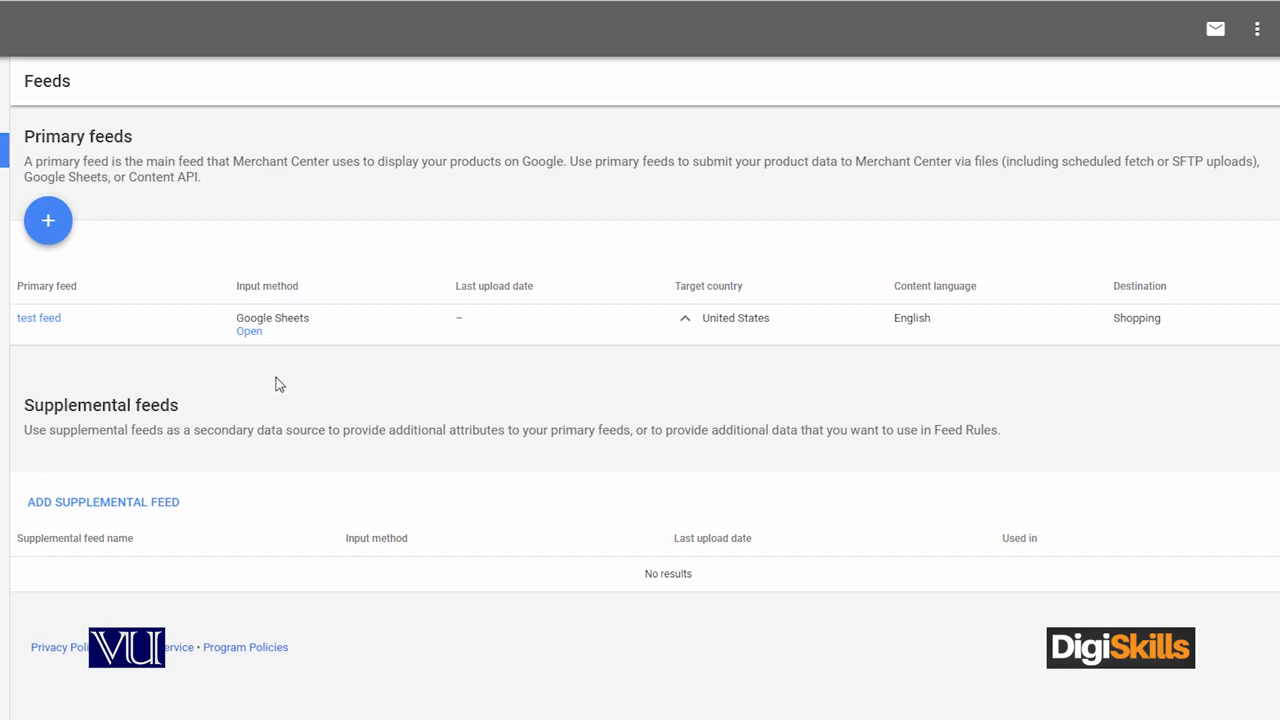
{"action": "left_click", "coordinate": [248, 333]}
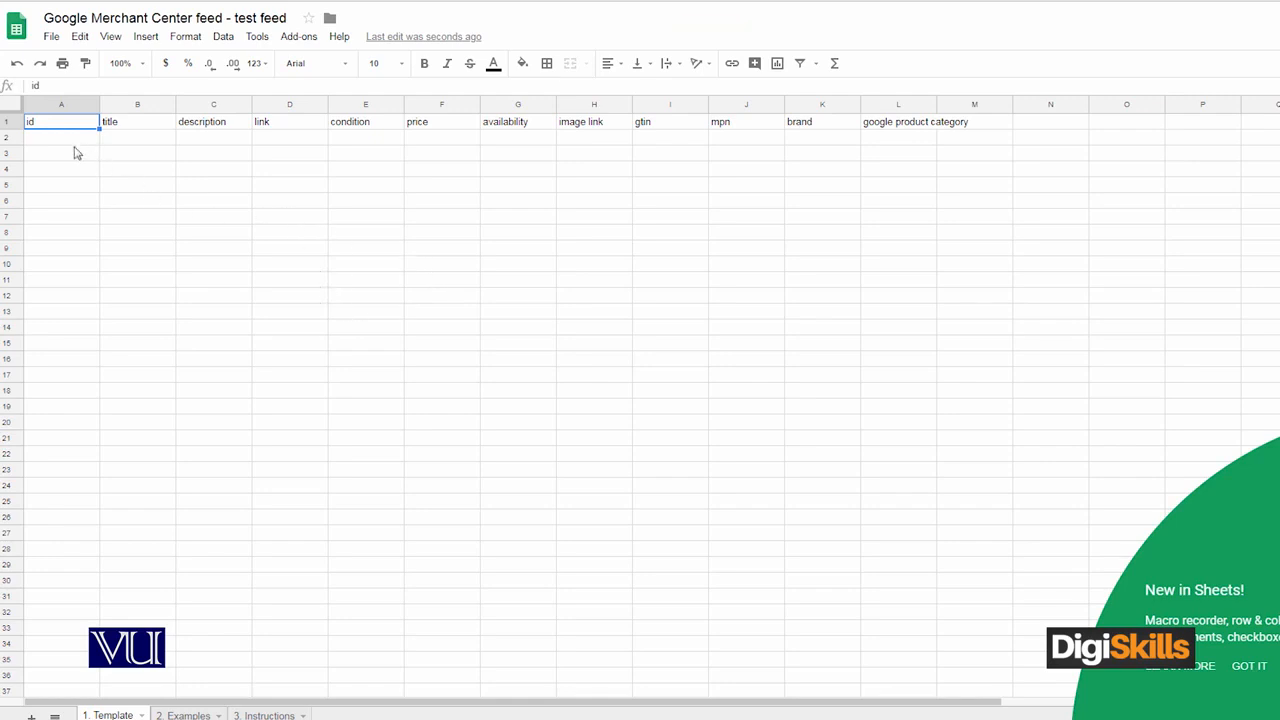
- Examine the product attribute columns of the feed template, from id through google product category
{"action": "left_click", "coordinate": [64, 137]}
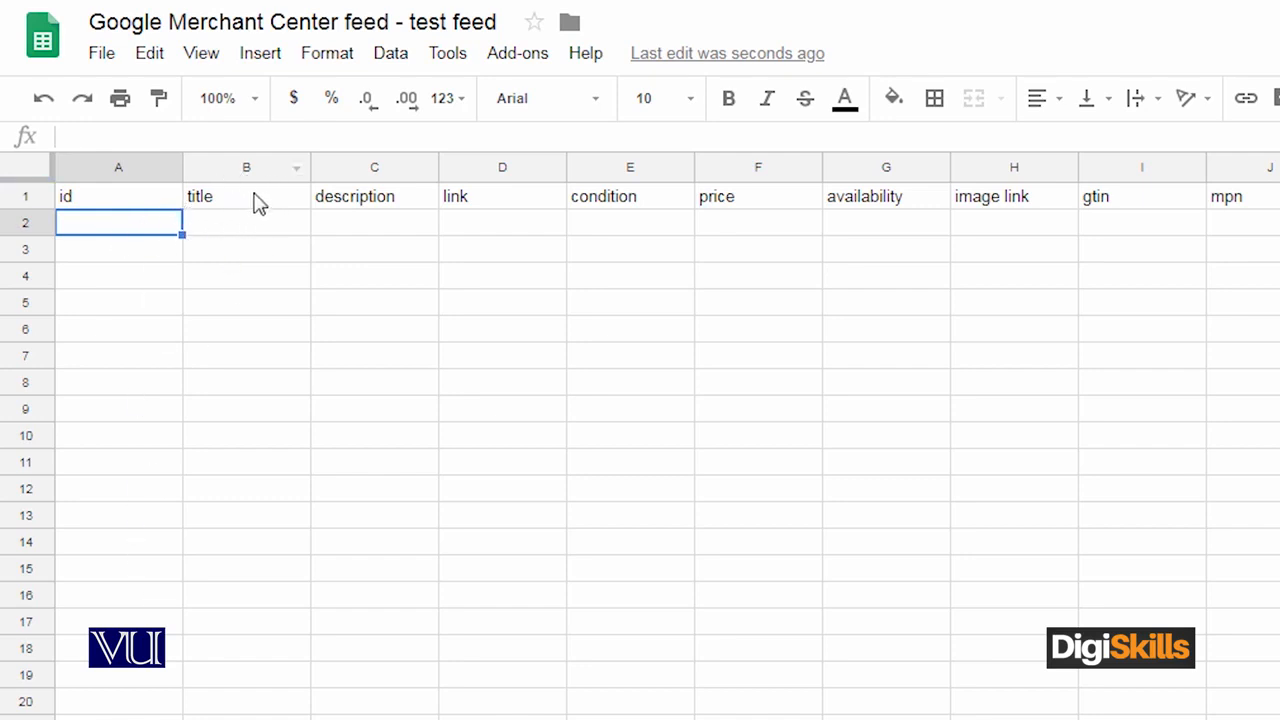
{"action": "left_click", "coordinate": [272, 227]}
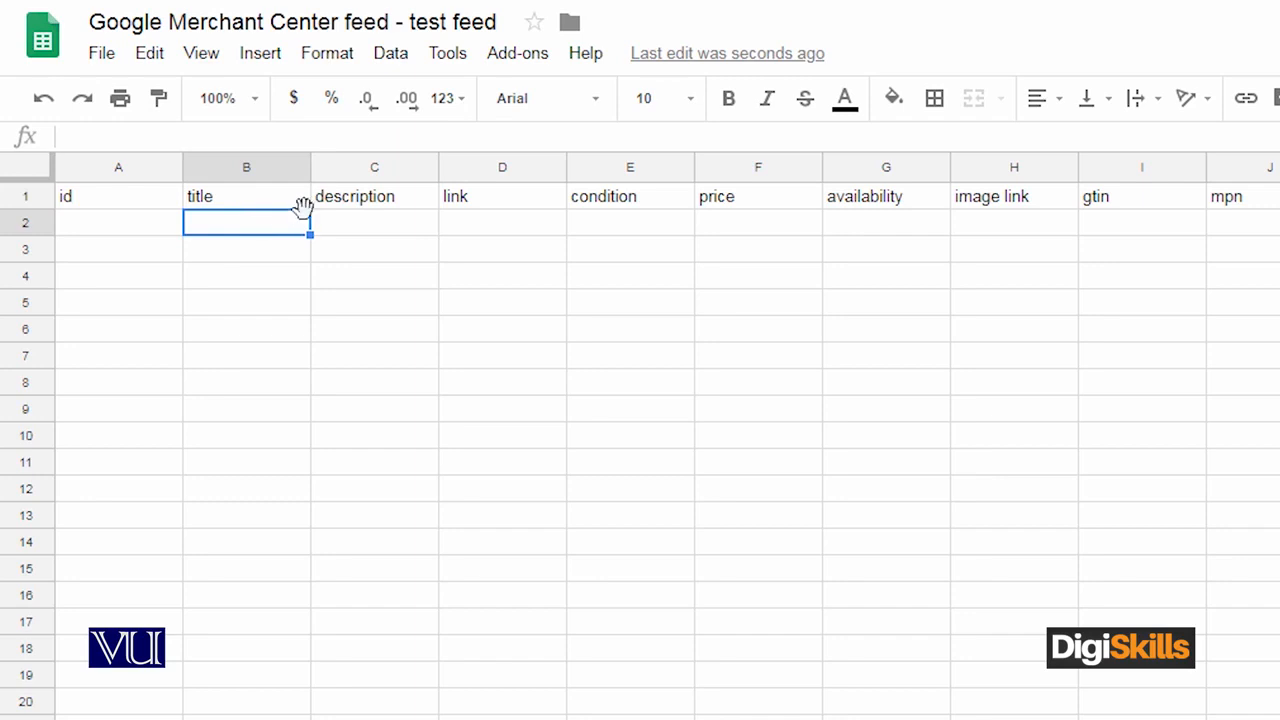
{"action": "left_click", "coordinate": [396, 214]}
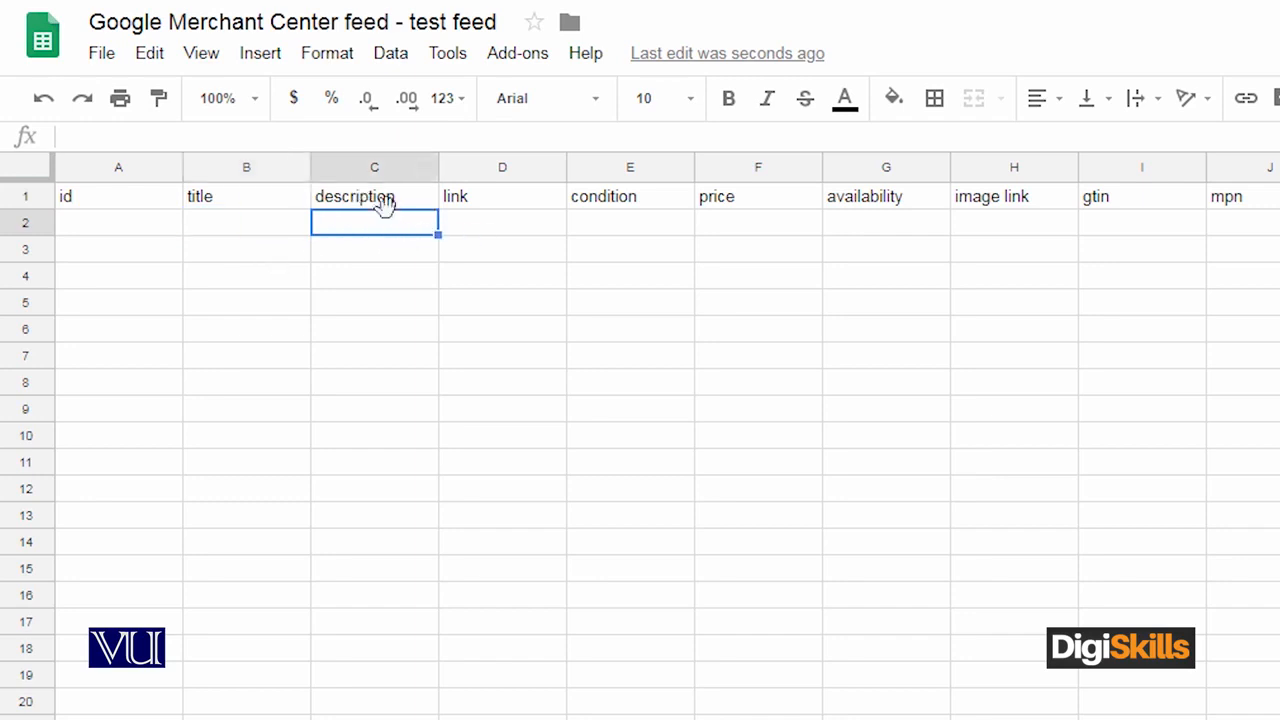
{"action": "left_click", "coordinate": [506, 228]}
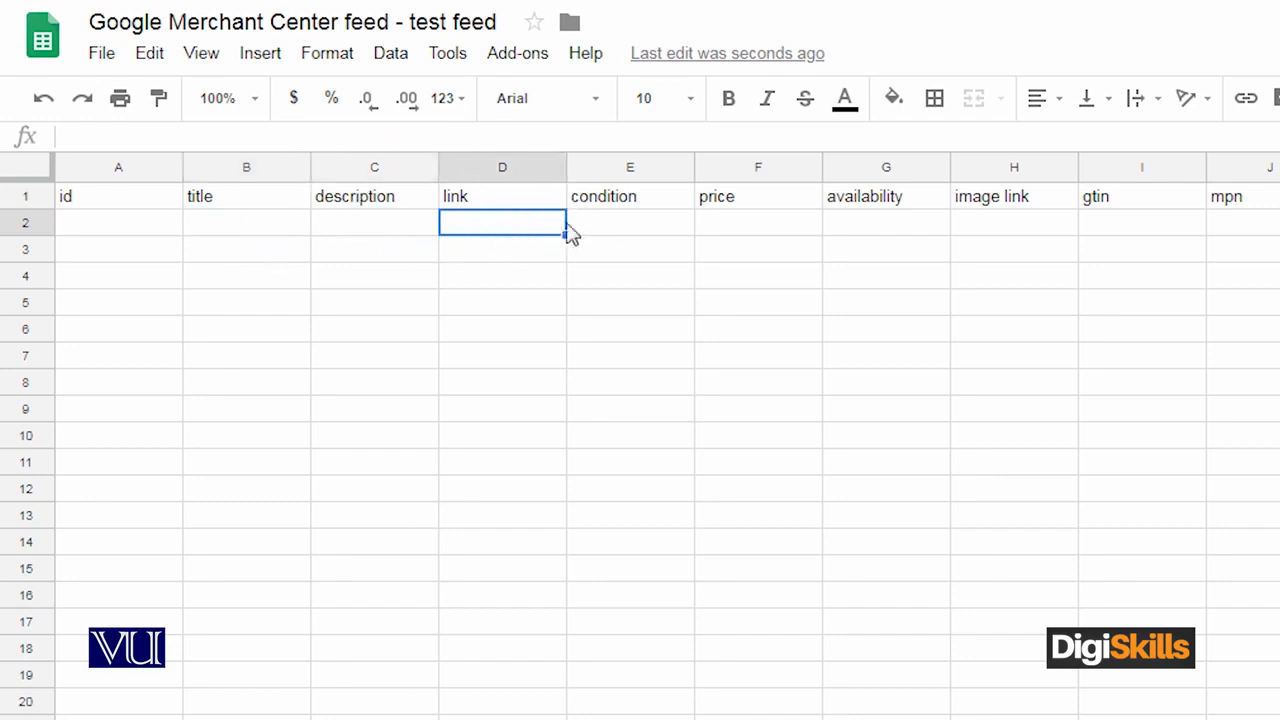
{"action": "left_click", "coordinate": [632, 232]}
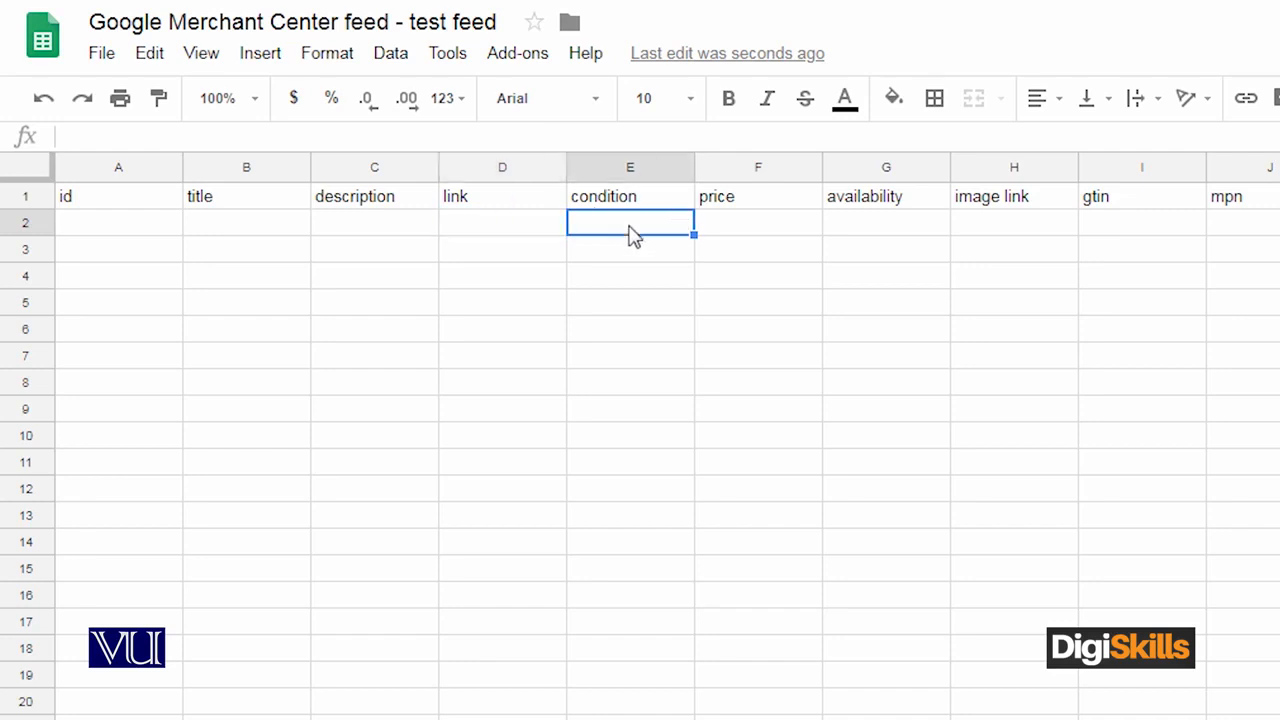
{"action": "left_click", "coordinate": [745, 230]}
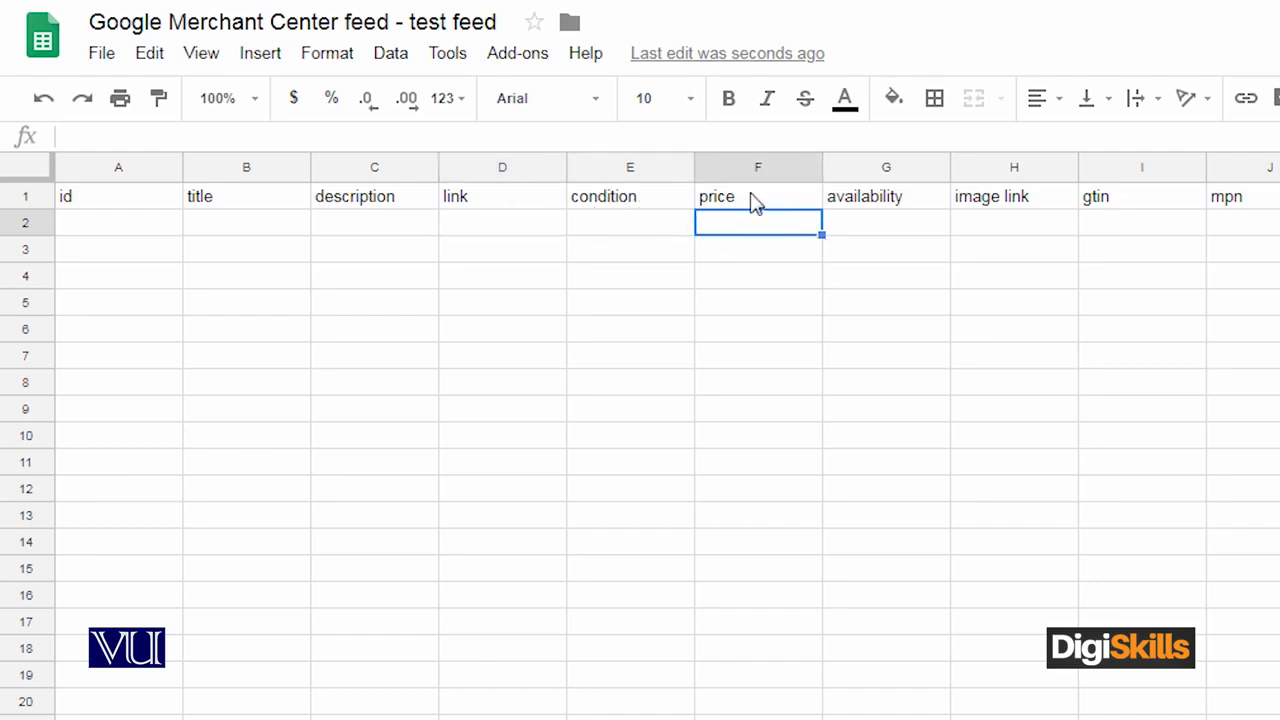
{"action": "left_click", "coordinate": [887, 229]}
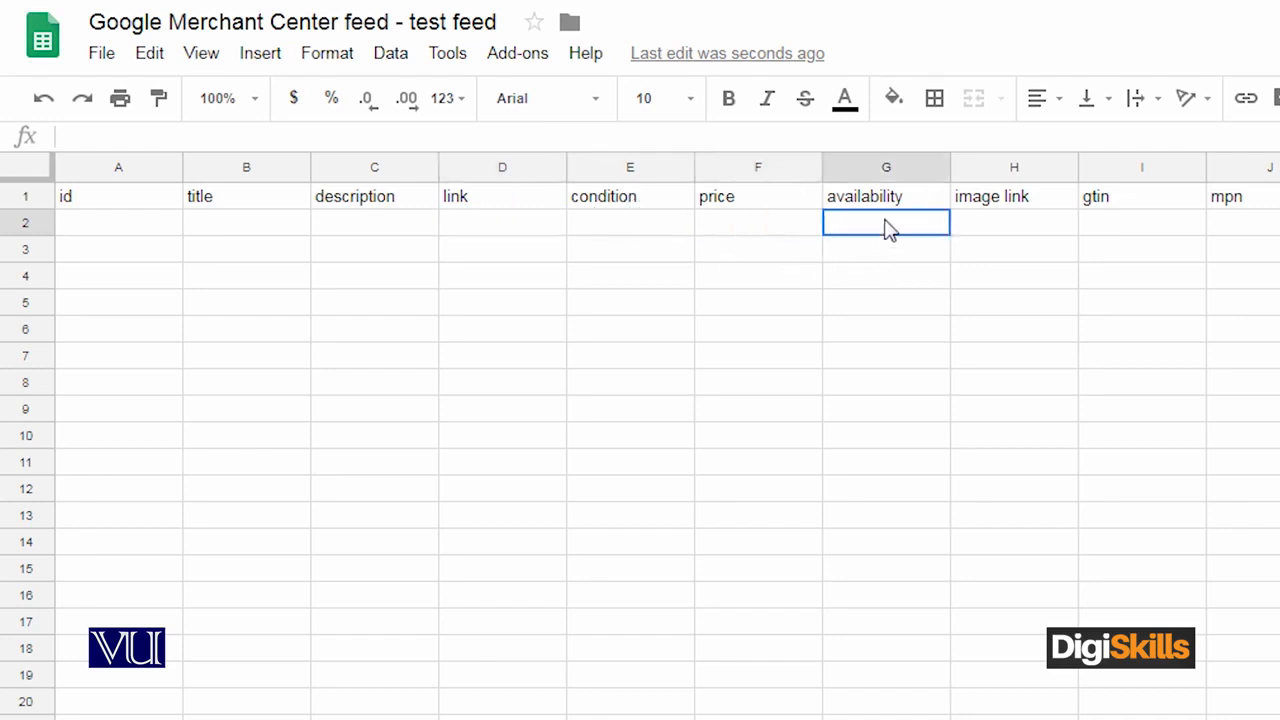
{"action": "left_click", "coordinate": [1026, 229]}
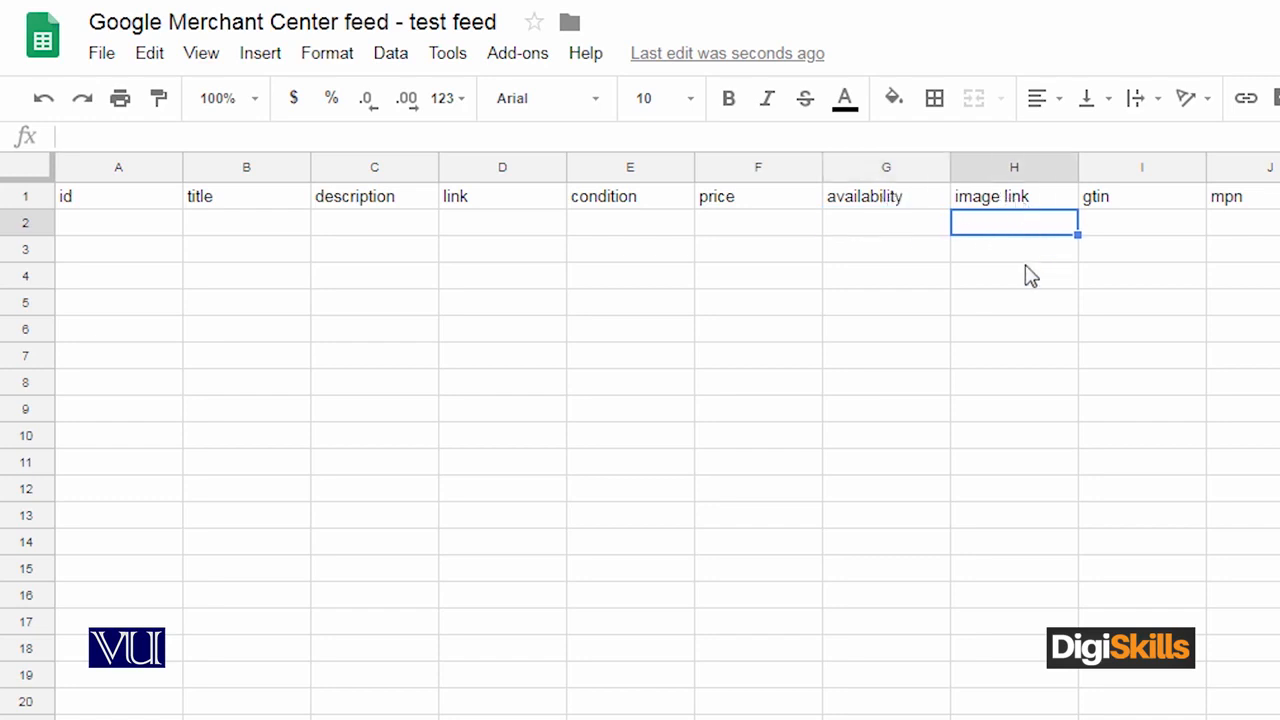
{"action": "left_click", "coordinate": [1143, 226]}
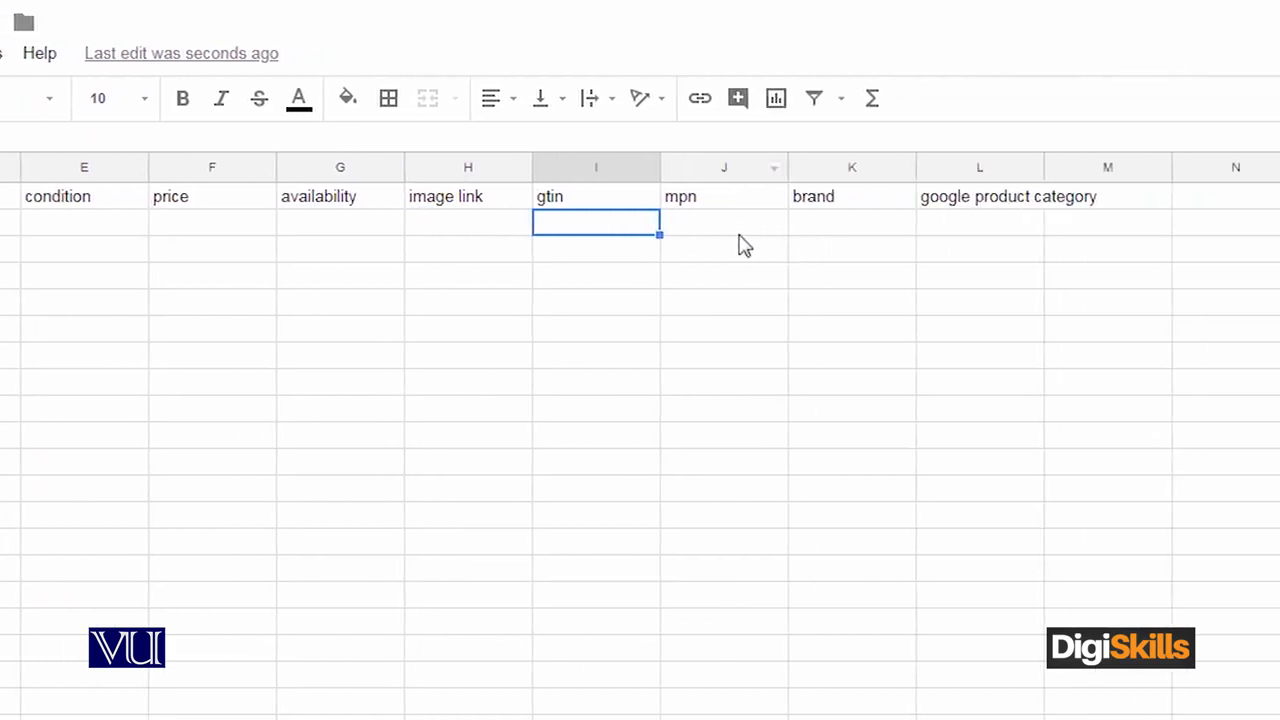
{"action": "left_click", "coordinate": [705, 226]}
{"action": "left_click", "coordinate": [620, 213]}
{"action": "left_click", "coordinate": [700, 233]}
{"action": "left_click", "coordinate": [845, 234]}
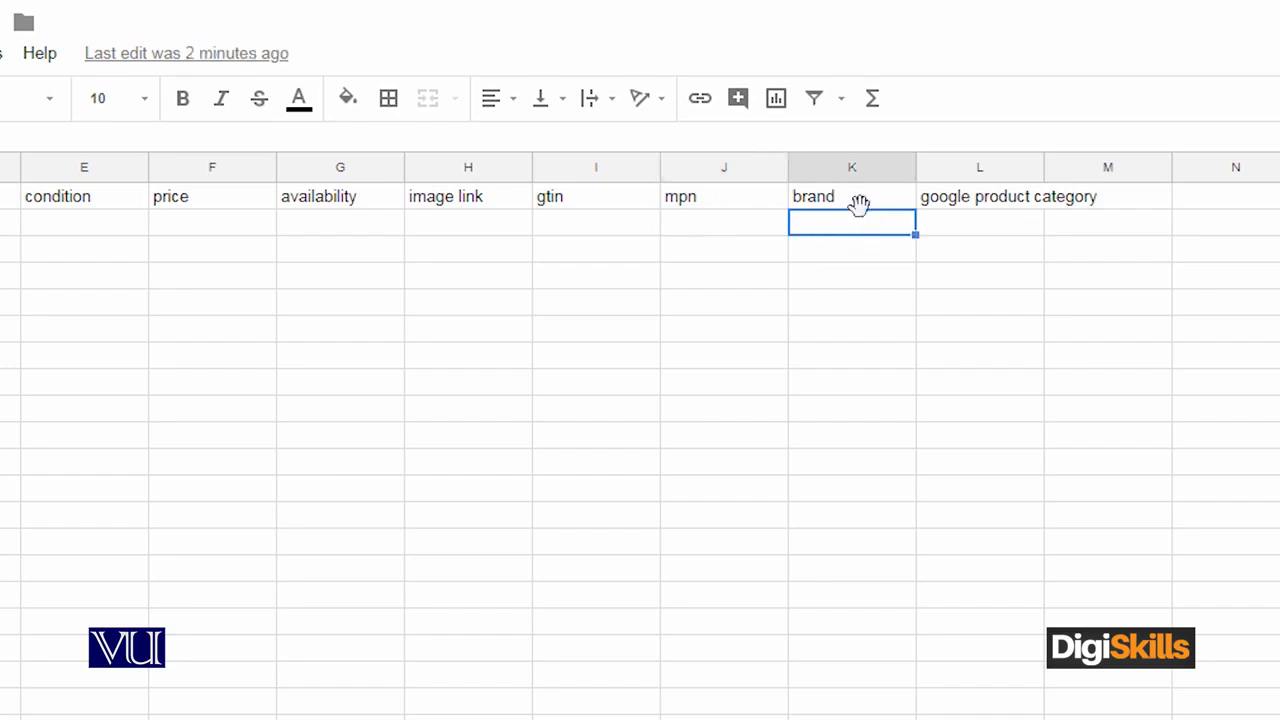
{"action": "left_click", "coordinate": [966, 230]}
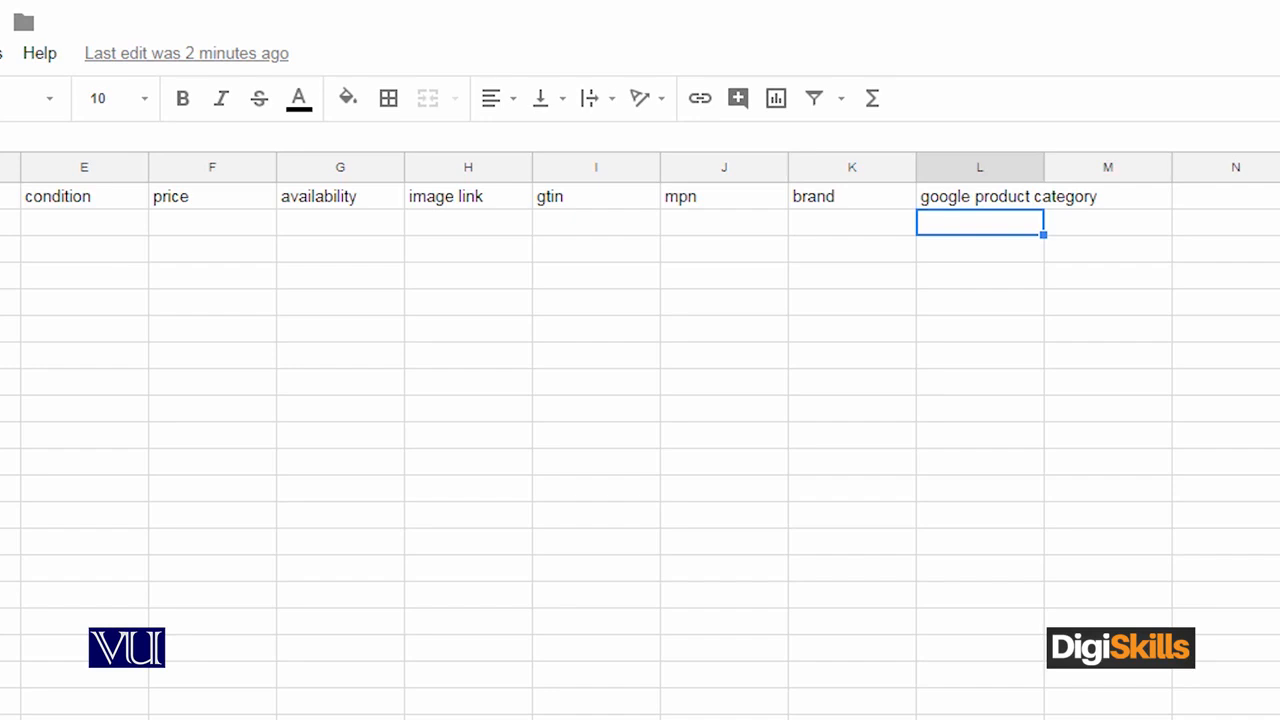
- Fill in the first product in row 2 with id 1, title "shirt" and description "baby shirt"
{"action": "left_click", "coordinate": [0, 234]}
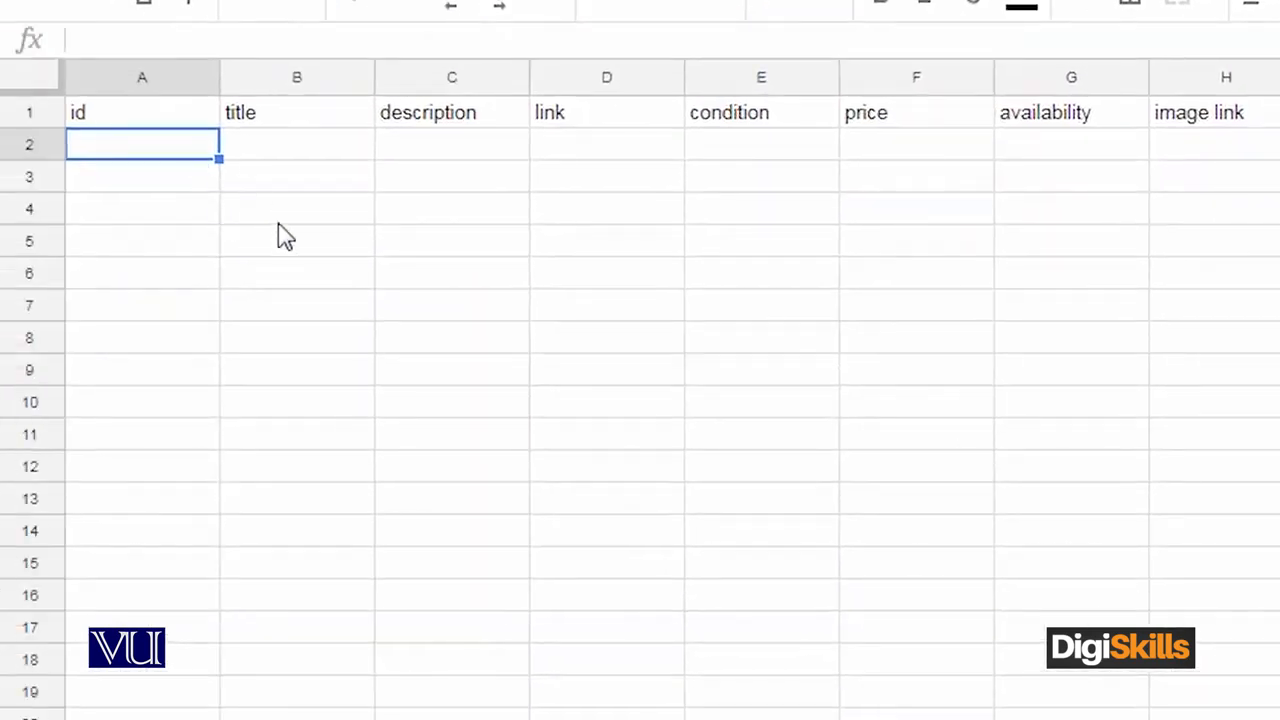
{"action": "type", "text": "1"}
{"action": "left_click", "coordinate": [293, 158]}
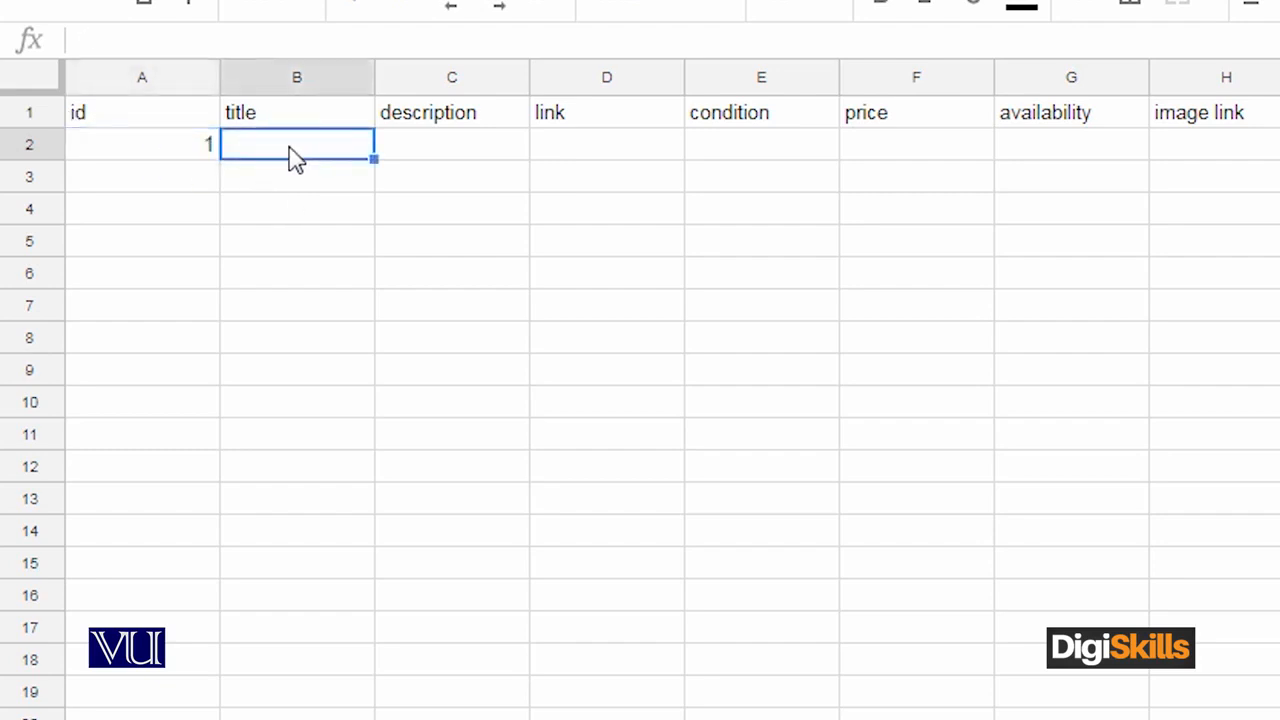
{"action": "type", "text": "shirt"}
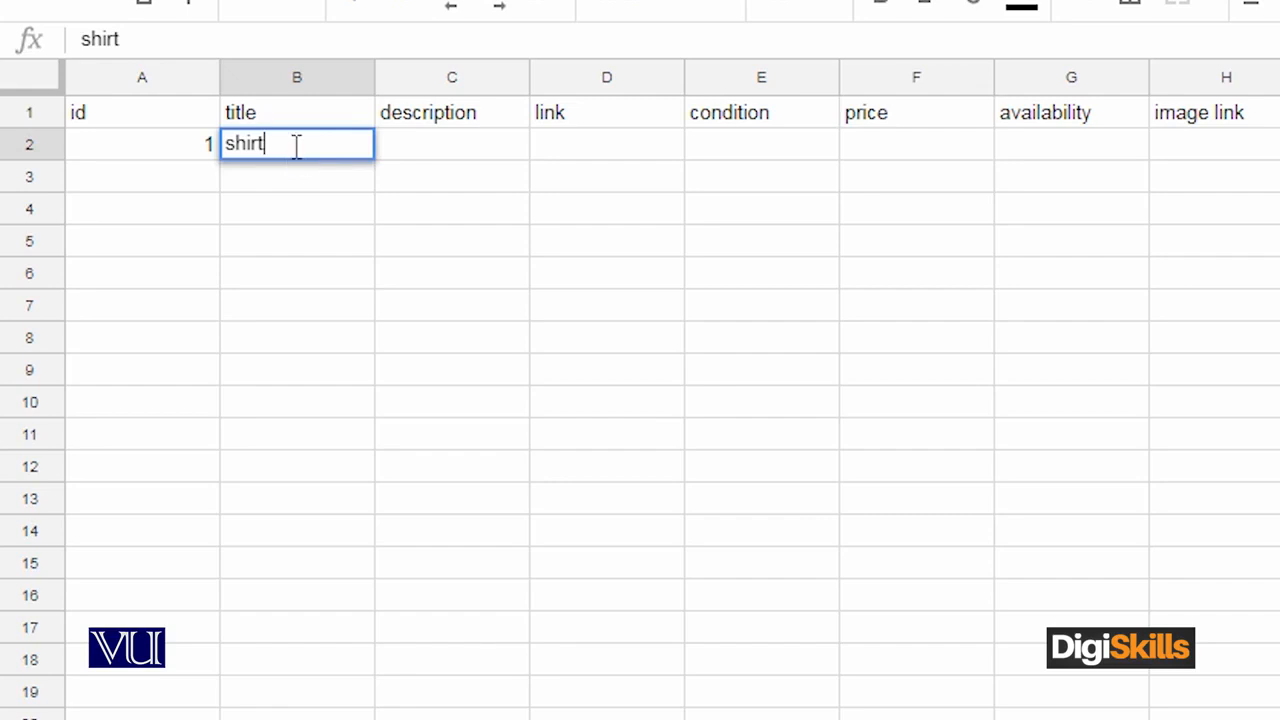
{"action": "left_click", "coordinate": [450, 144]}
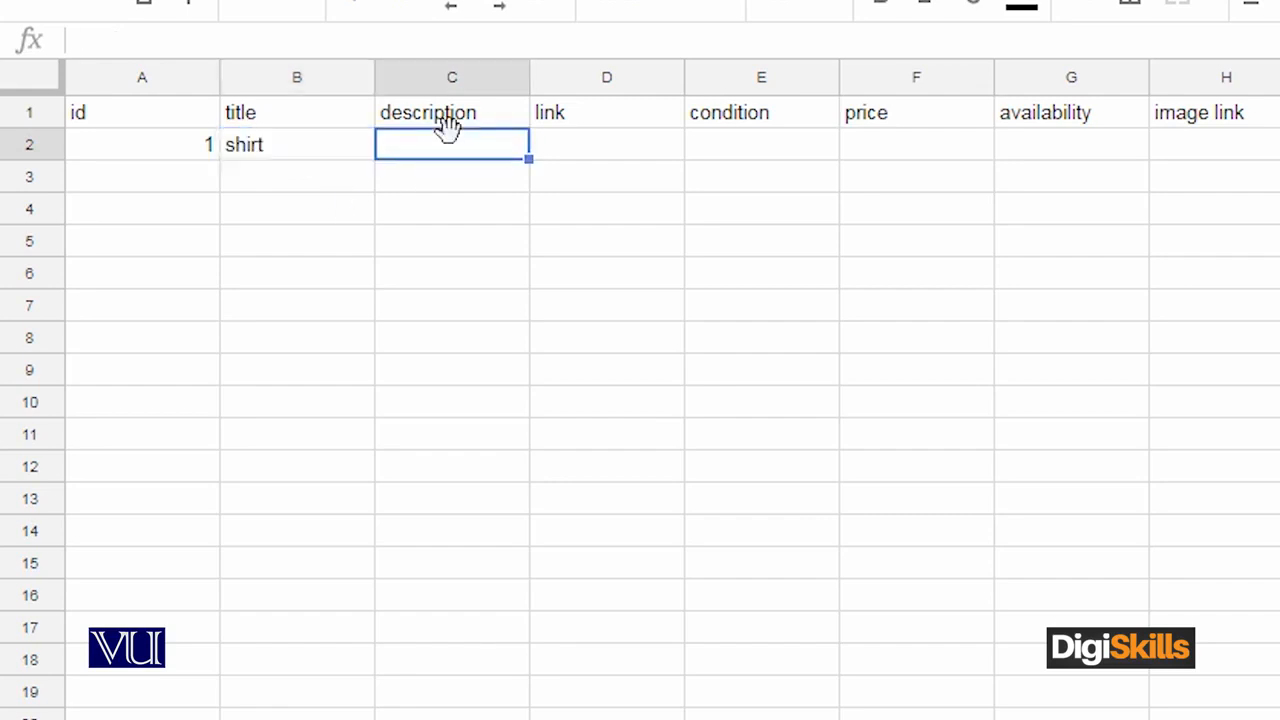
{"action": "type", "text": "baby shi"}
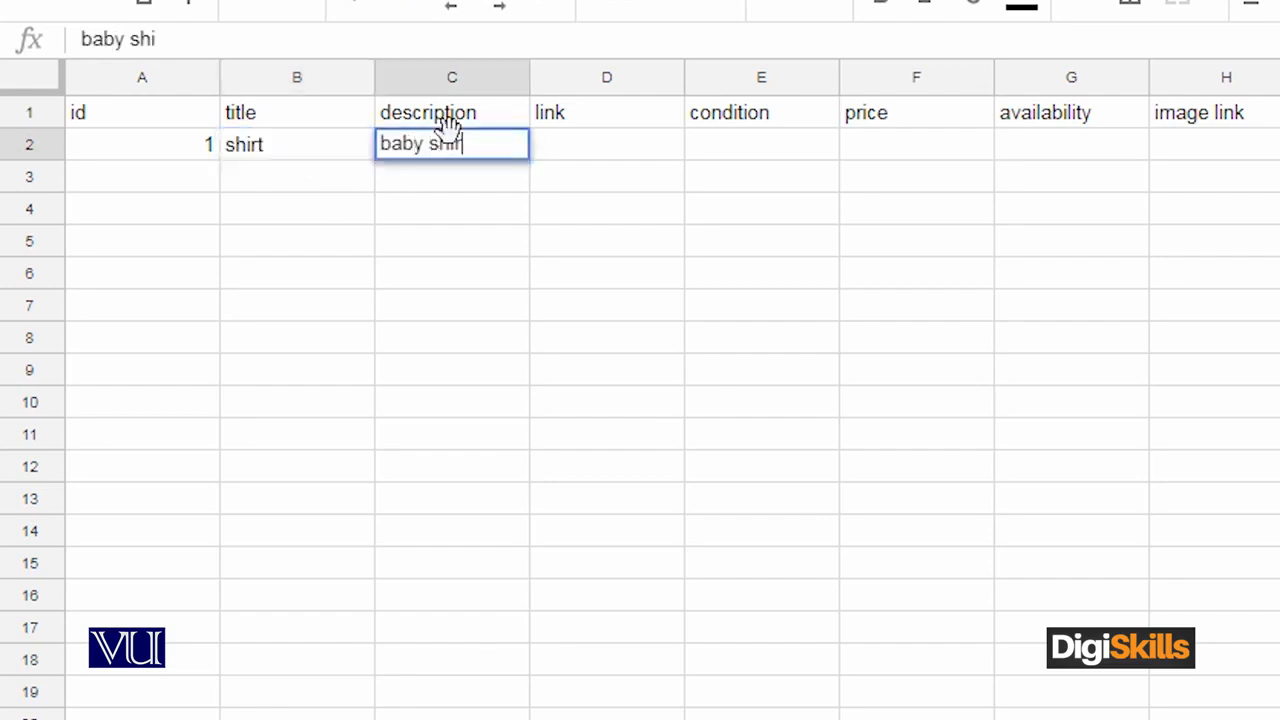
{"action": "type", "text": "rt"}
- Set the first product's condition to "new", price to "$5" and availability to "yes" in row 2
{"action": "left_click", "coordinate": [601, 155]}
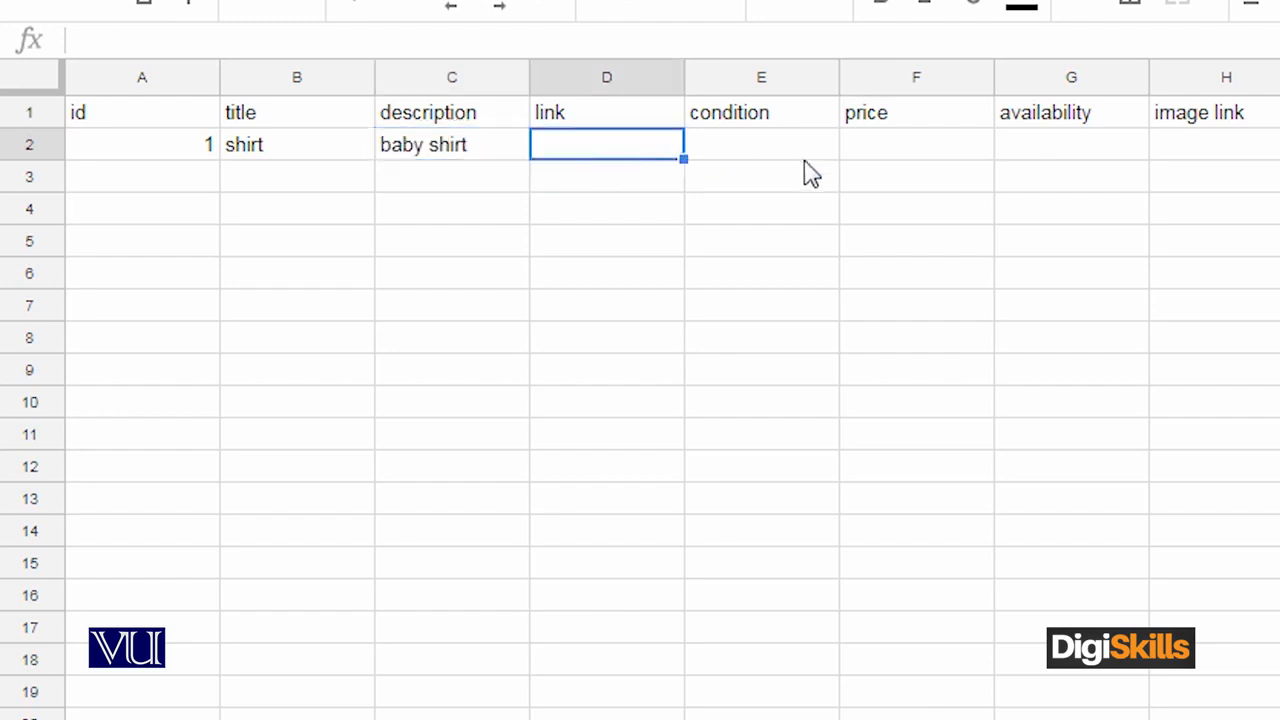
{"action": "left_click", "coordinate": [730, 160]}
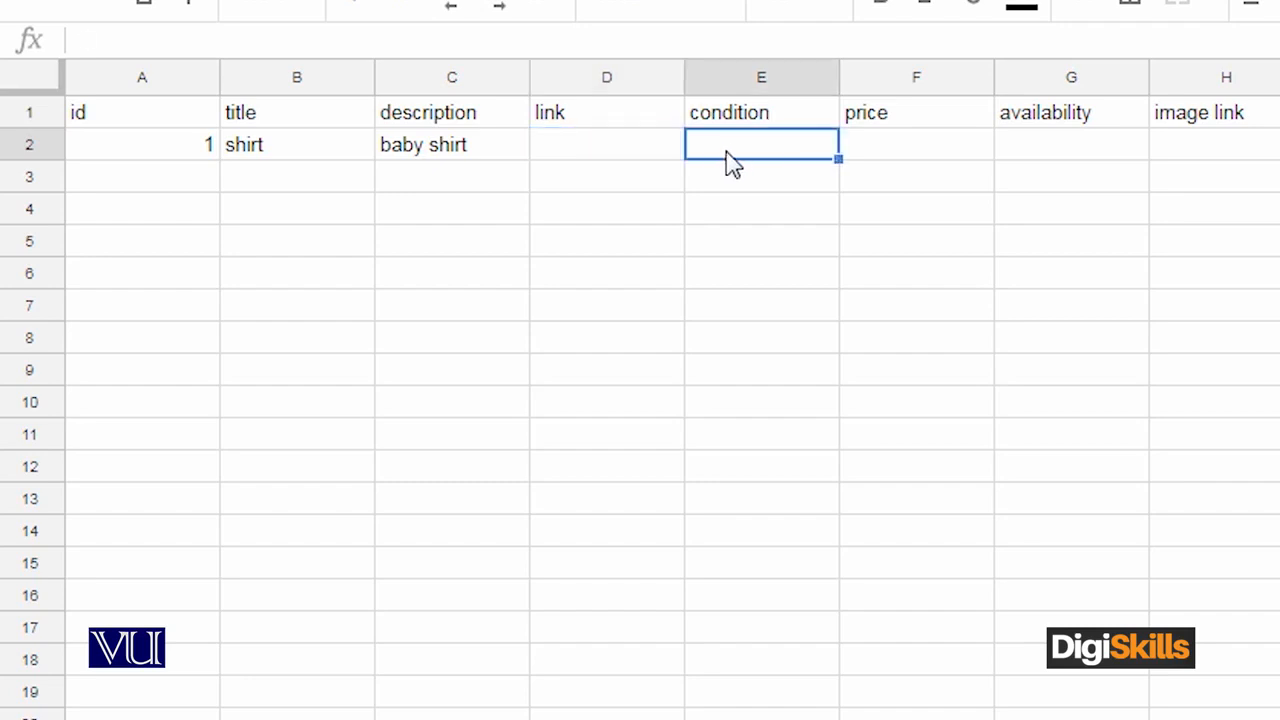
{"action": "type", "text": "new"}
{"action": "left_click", "coordinate": [872, 152]}
{"action": "type", "text": "$5"}
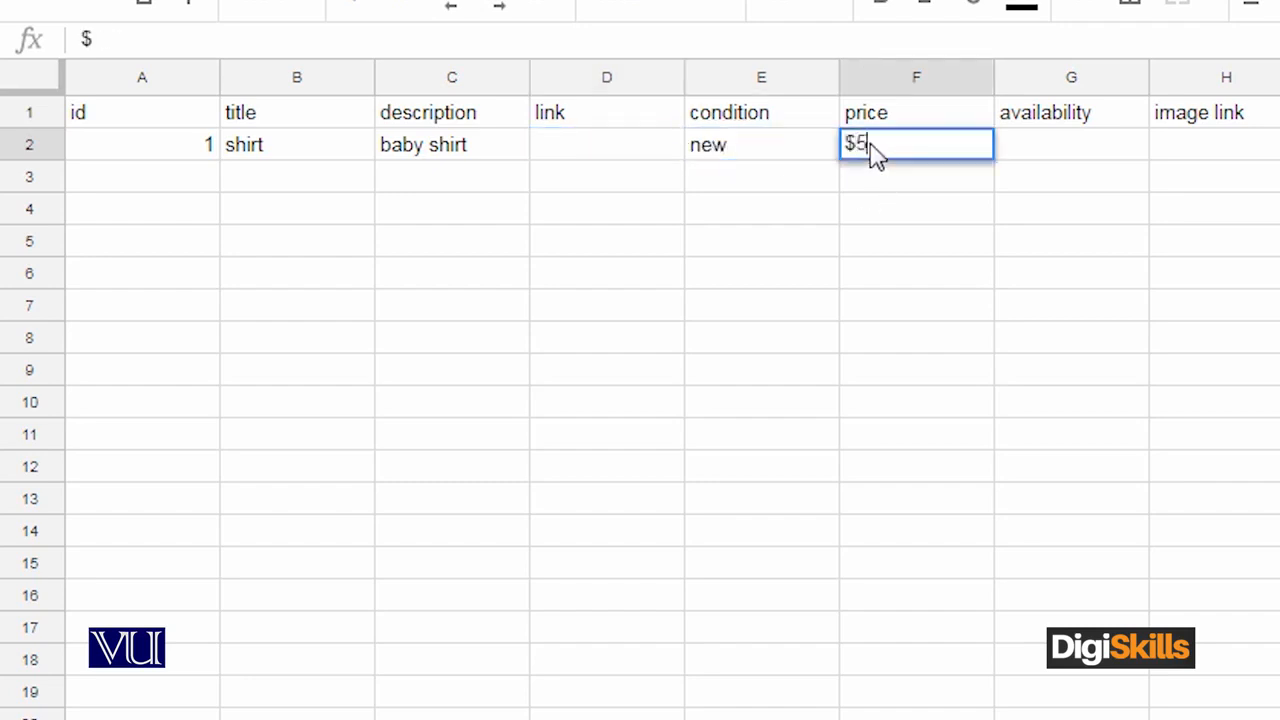
{"action": "left_click", "coordinate": [1088, 160]}
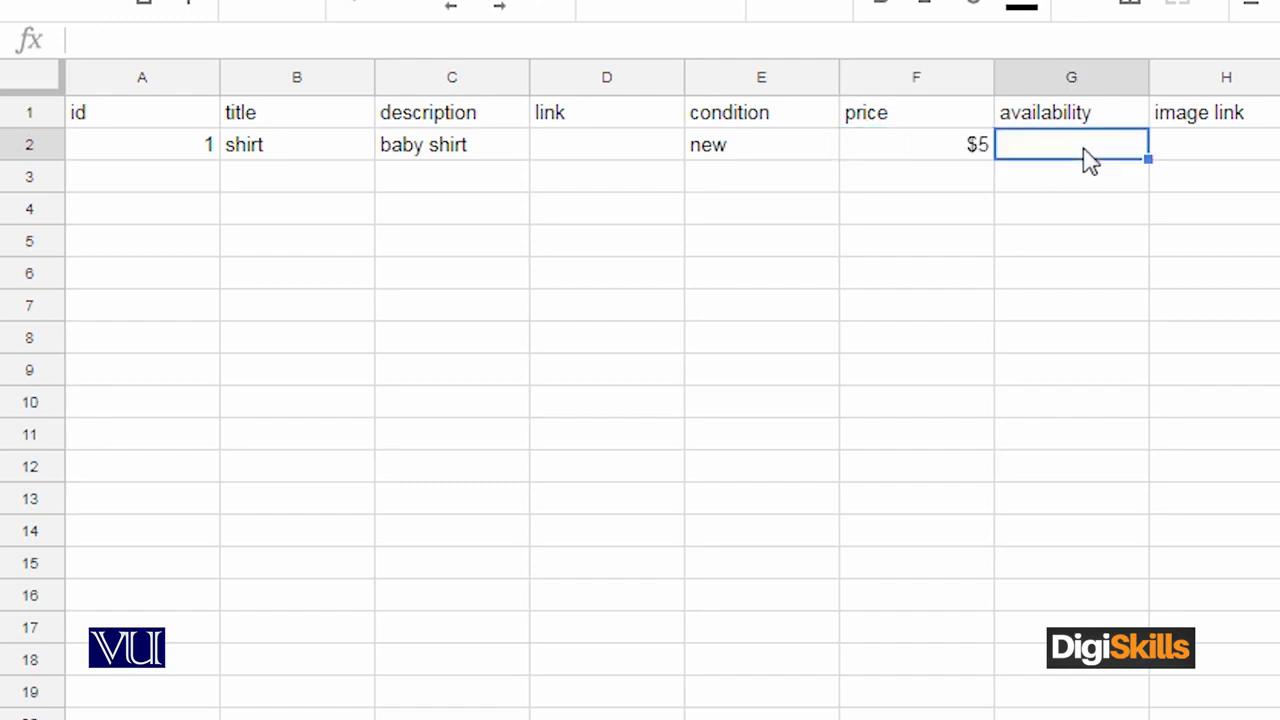
{"action": "type", "text": "yes"}
- Enter brand "xyz" and google product category "clothes" for the first product in row 2
{"action": "scroll", "coordinate": [466, 160], "scroll_direction": "right", "scroll_amount": 5}
{"action": "left_click", "coordinate": [409, 158]}
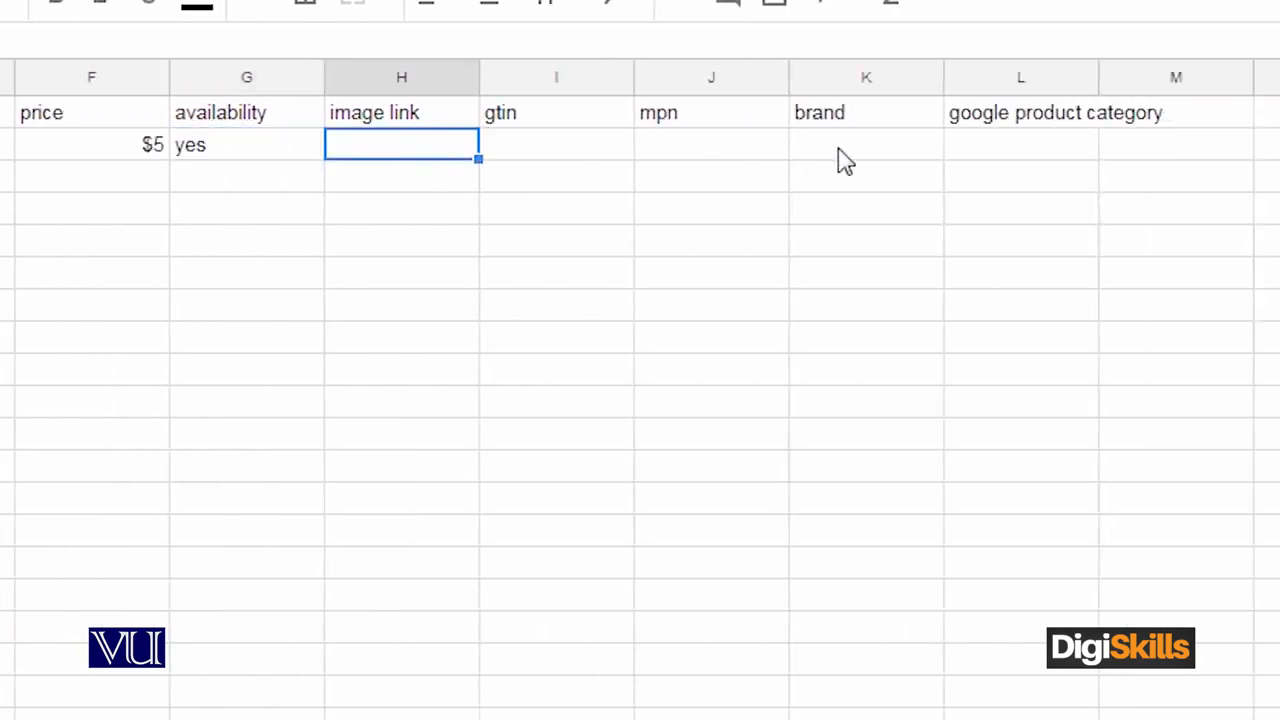
{"action": "left_click", "coordinate": [871, 155]}
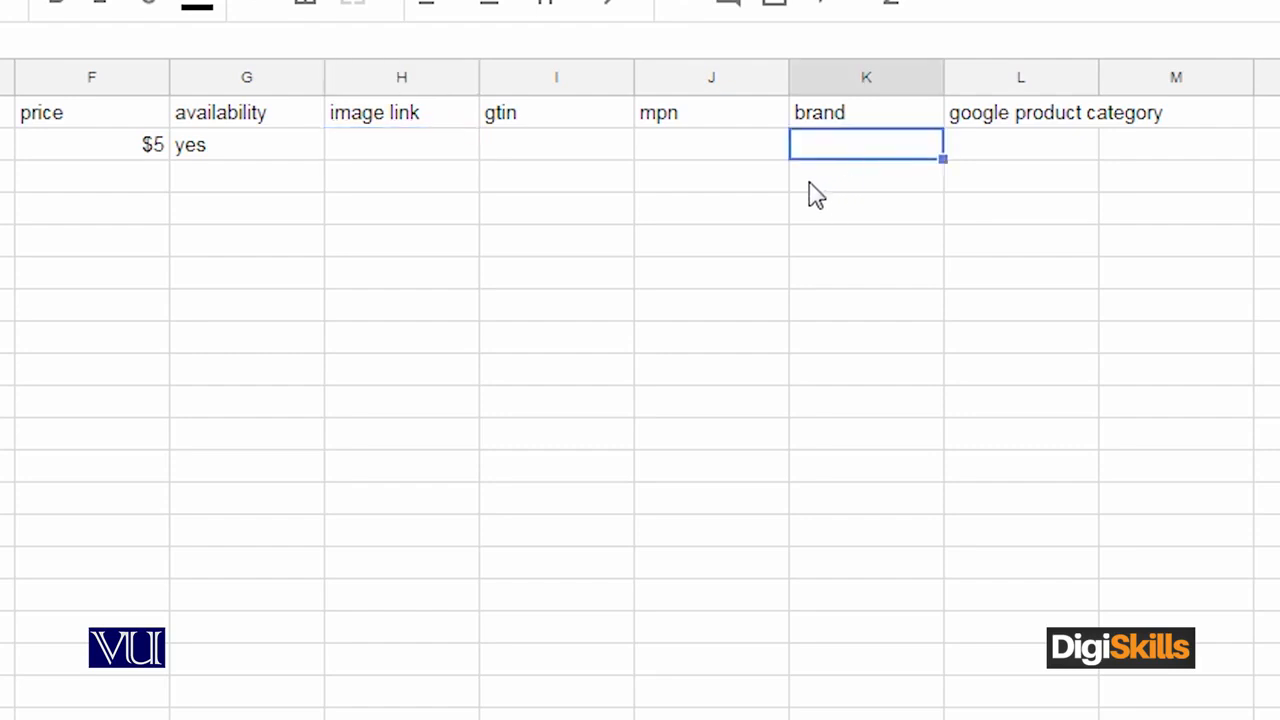
{"action": "type", "text": "xyz"}
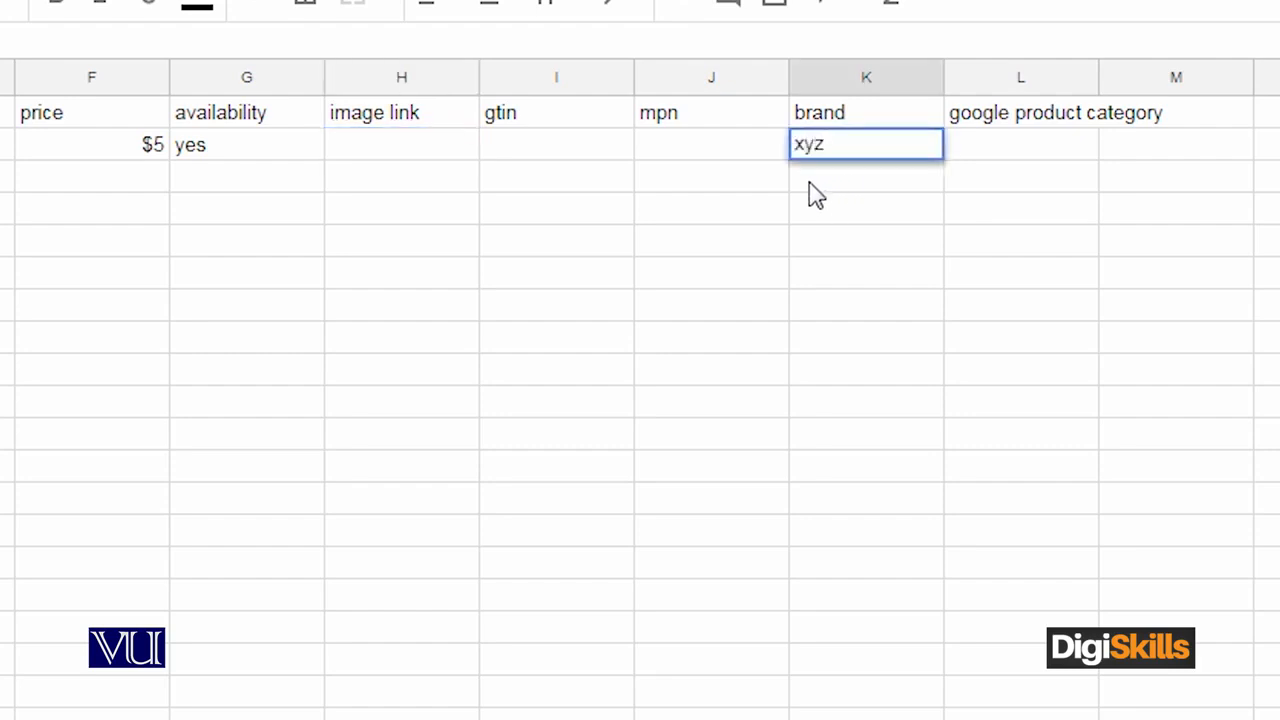
{"action": "left_click", "coordinate": [1000, 150]}
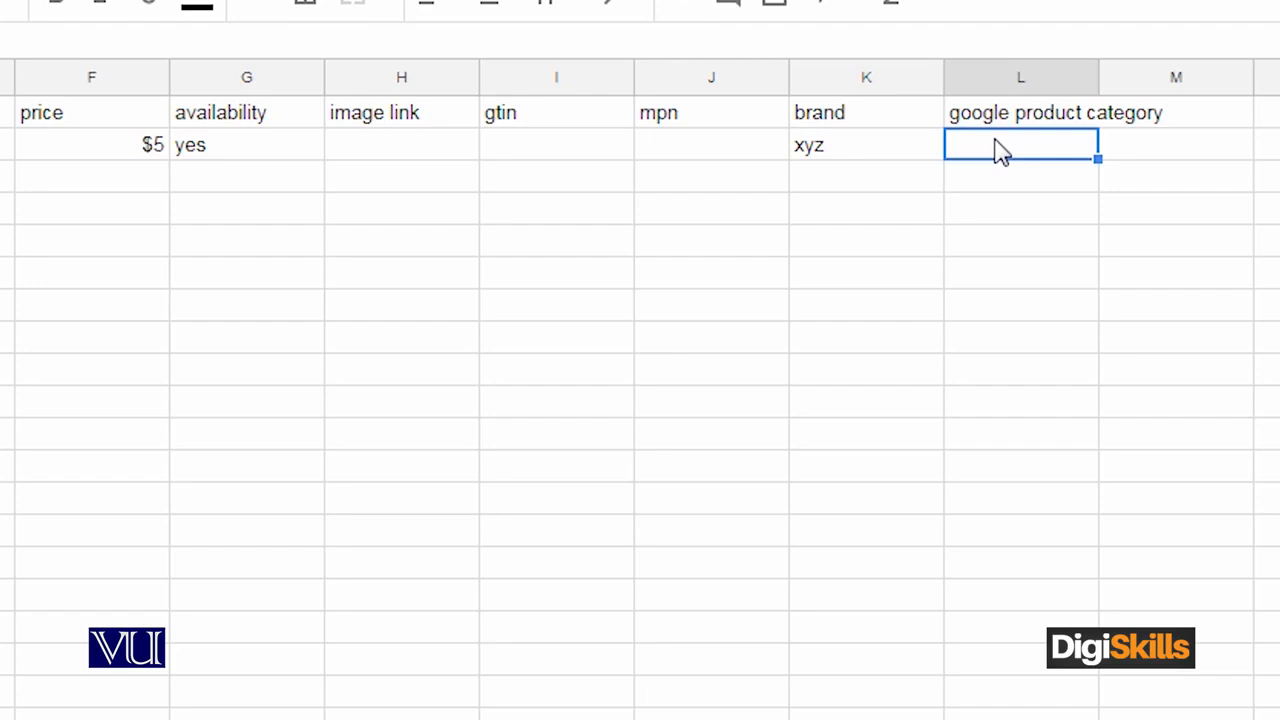
{"action": "type", "text": "clot"}
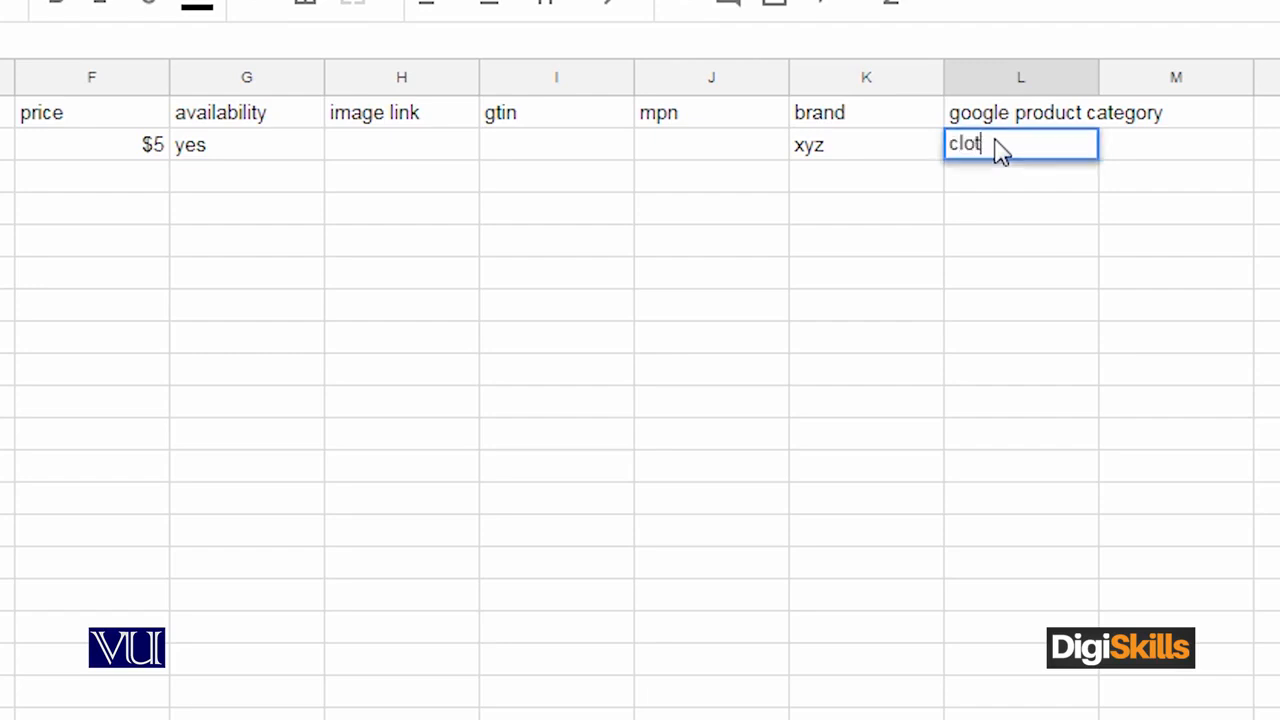
{"action": "type", "text": "hes"}
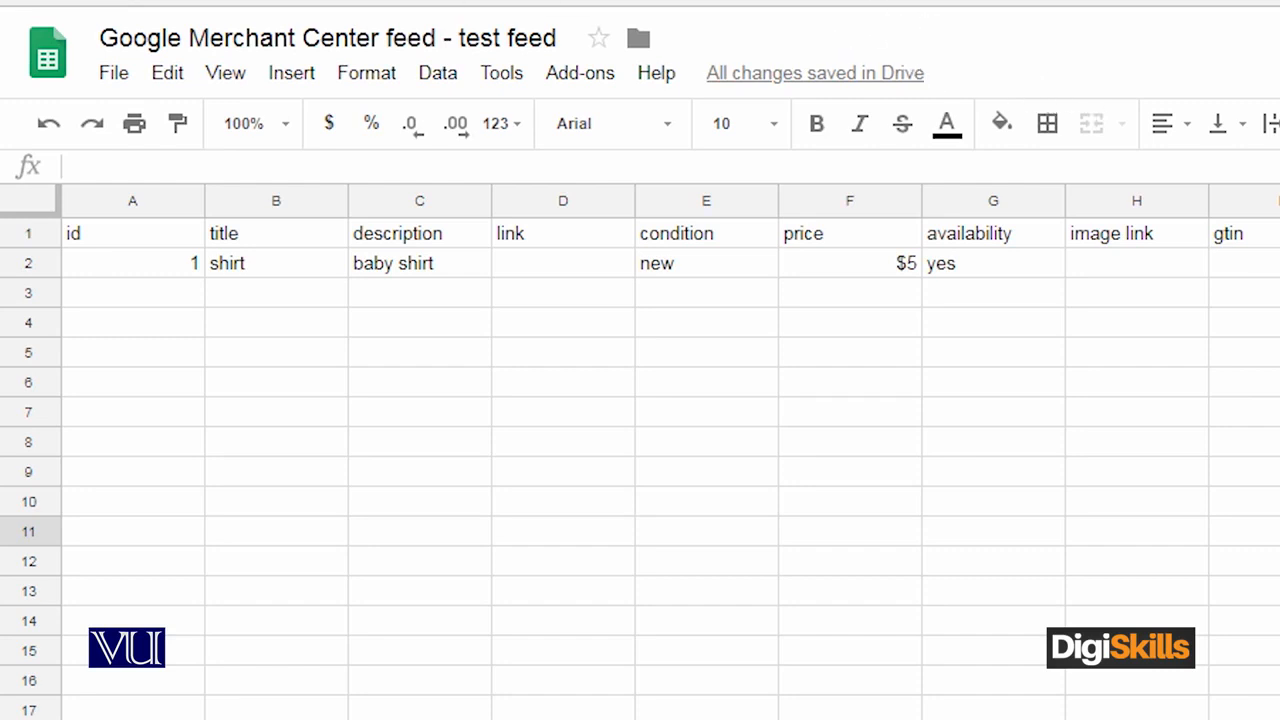
{"action": "left_click", "coordinate": [1279, 352]}
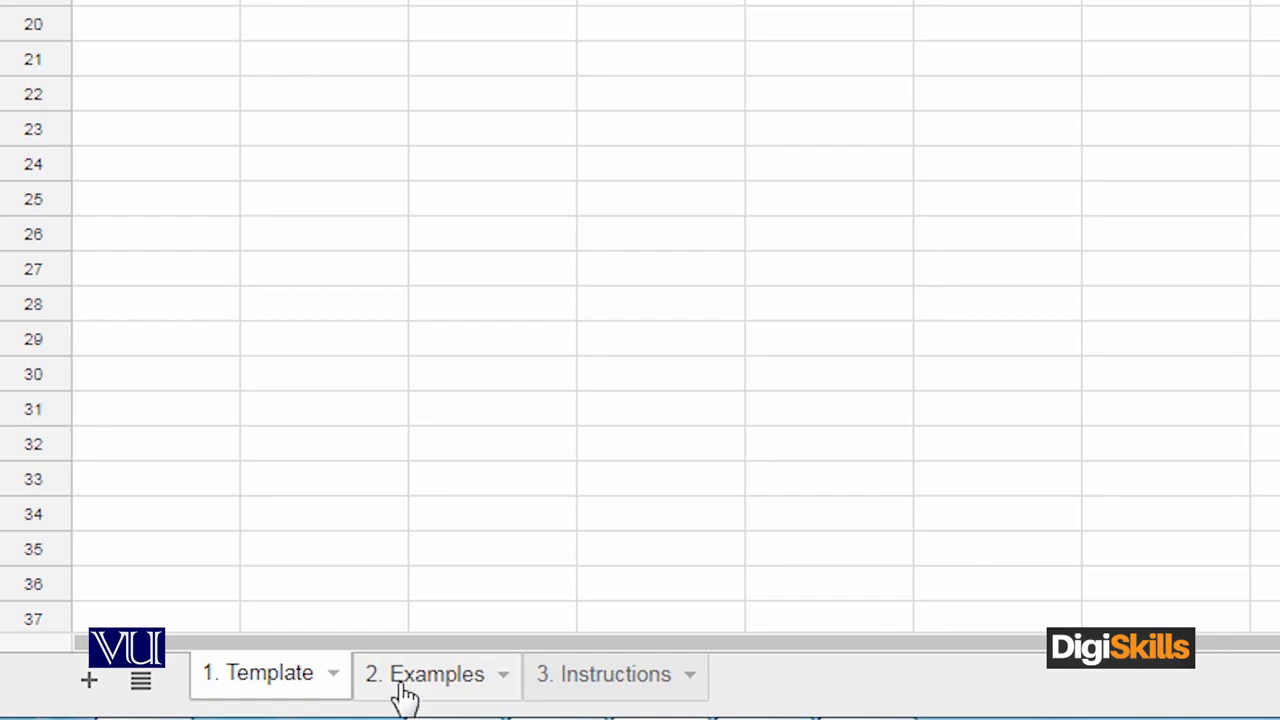
- Review the attribute requirements and sample products on the Examples sheet, and open the Instructions sheet
{"action": "left_click", "coordinate": [425, 688]}
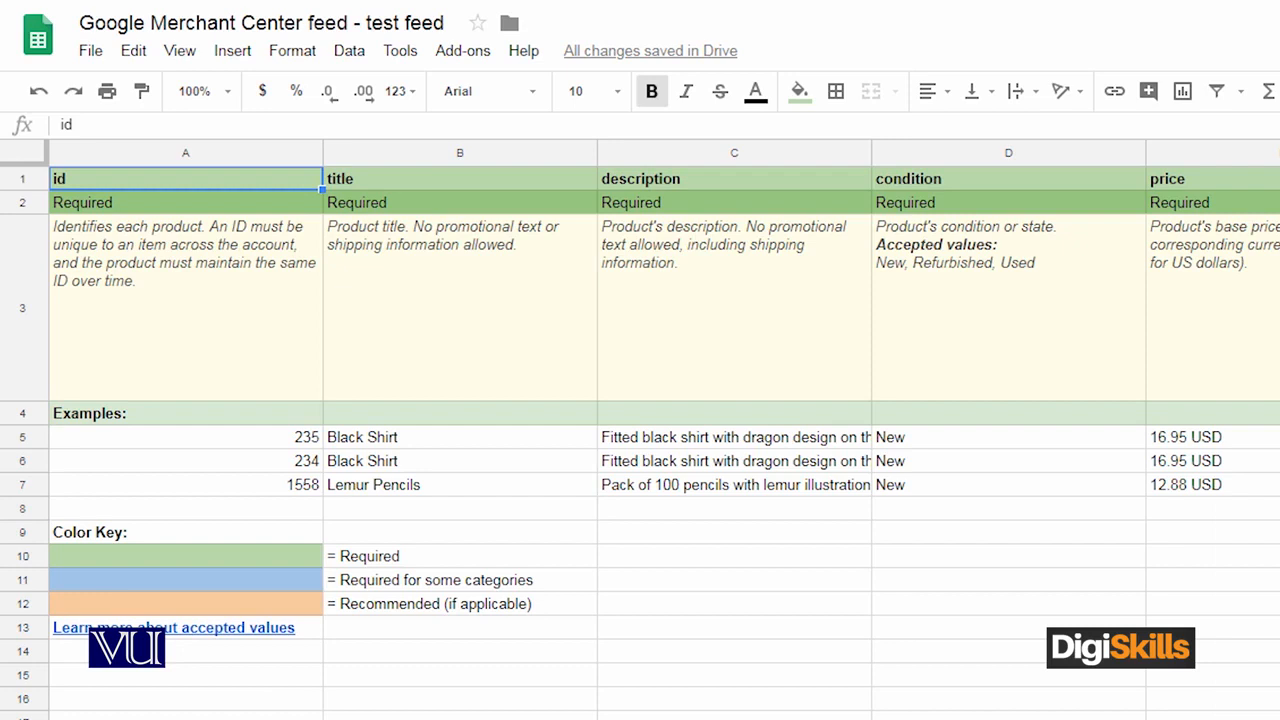
{"action": "scroll", "coordinate": [660, 430], "scroll_direction": "right", "scroll_amount": 10}
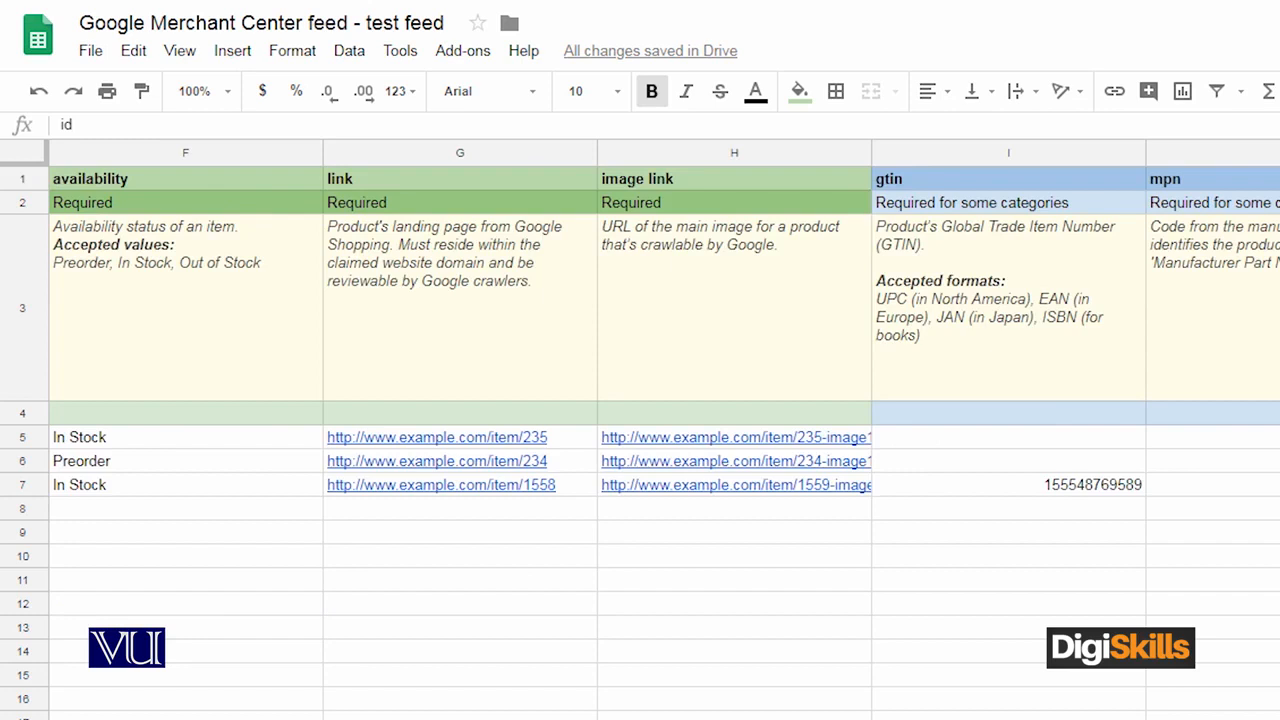
{"action": "scroll", "coordinate": [660, 430], "scroll_direction": "right", "scroll_amount": 2}
{"action": "scroll", "coordinate": [660, 430], "scroll_direction": "left", "scroll_amount": 7}
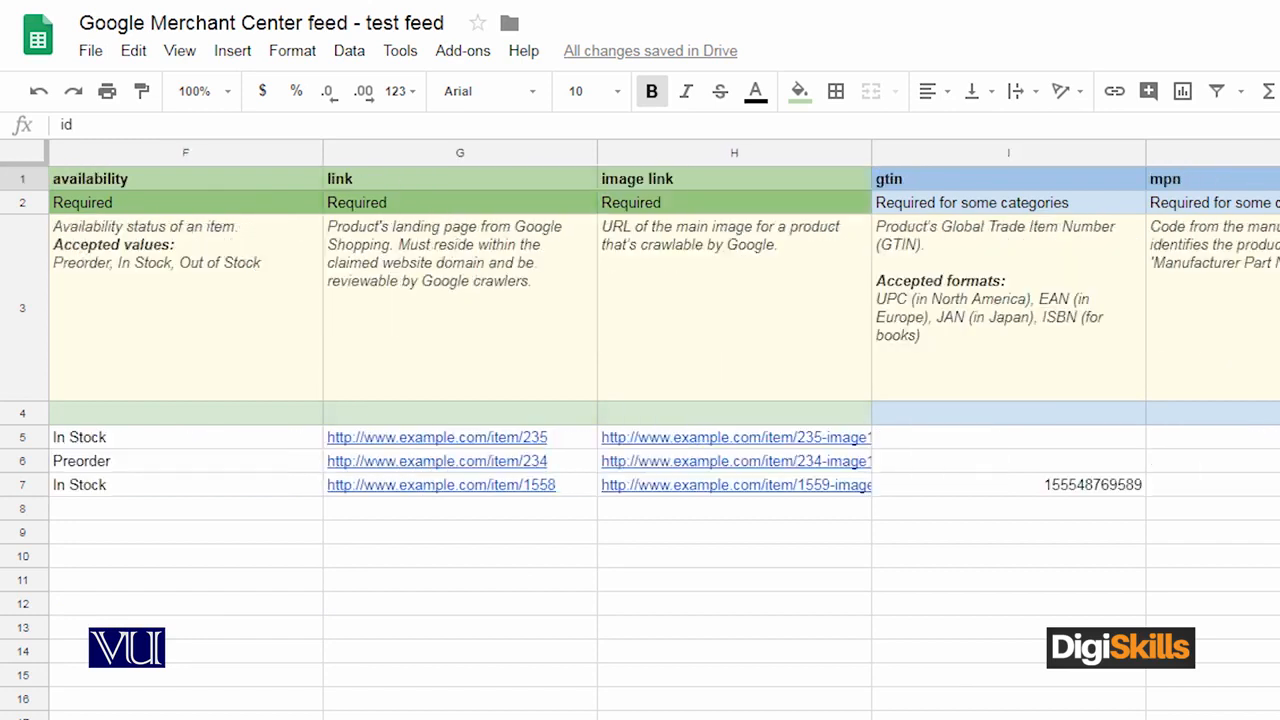
{"action": "scroll", "coordinate": [660, 430], "scroll_direction": "left", "scroll_amount": 4}
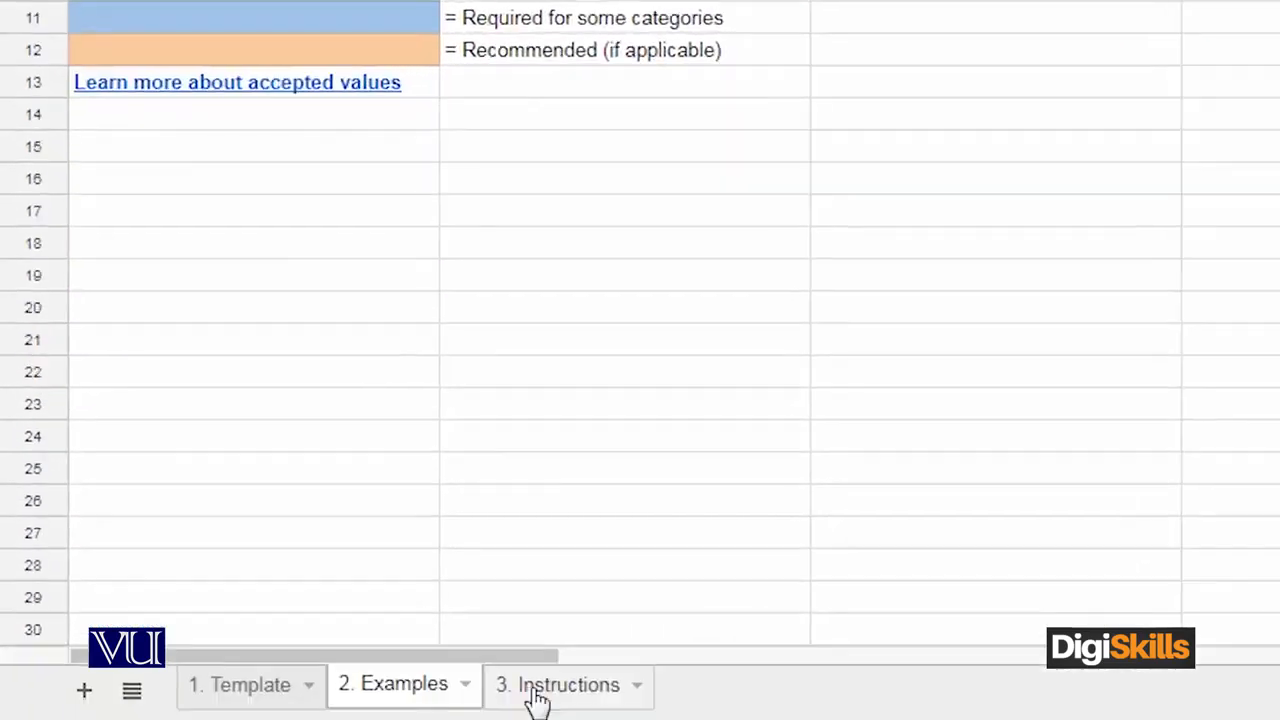
{"action": "left_click", "coordinate": [531, 703]}
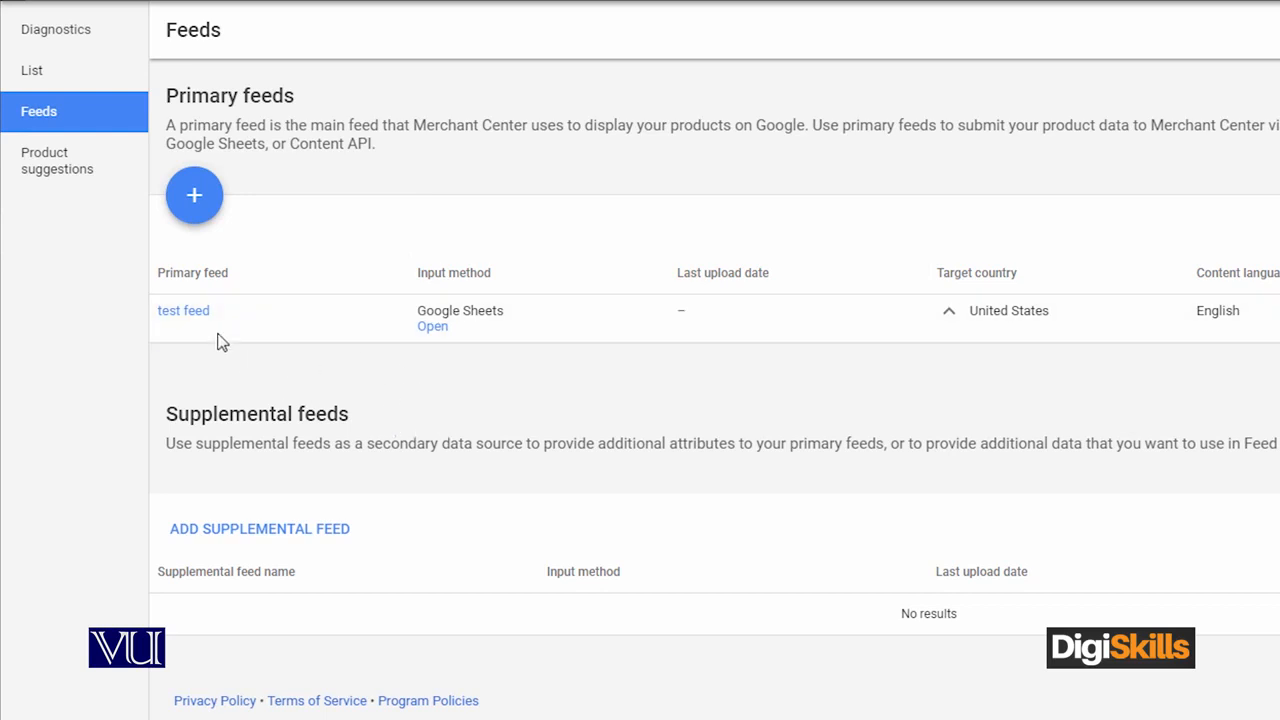
- Check the product Diagnostics in Merchant Center for current account issues, and return to the Feeds page
{"action": "left_click", "coordinate": [100, 37]}
{"action": "scroll", "coordinate": [289, 606], "scroll_direction": "down", "scroll_amount": 3}
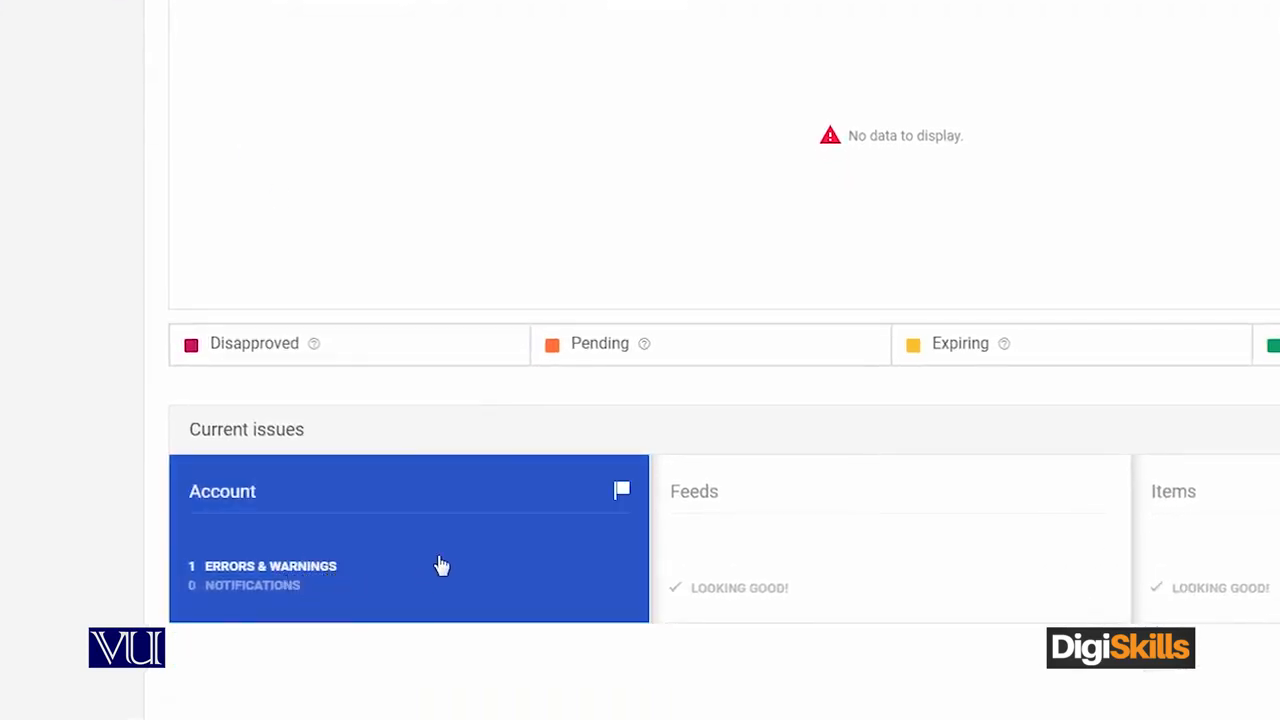
{"action": "scroll", "coordinate": [433, 570], "scroll_direction": "up", "scroll_amount": 3}
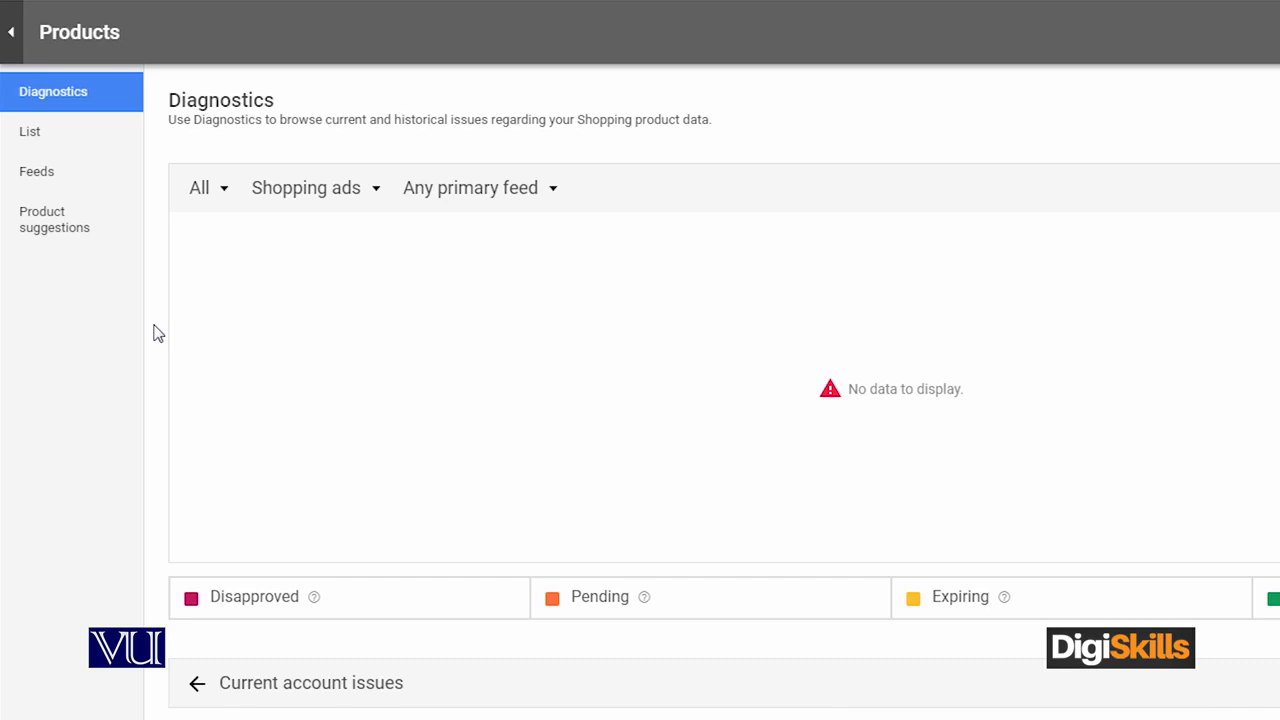
{"action": "left_click", "coordinate": [66, 171]}
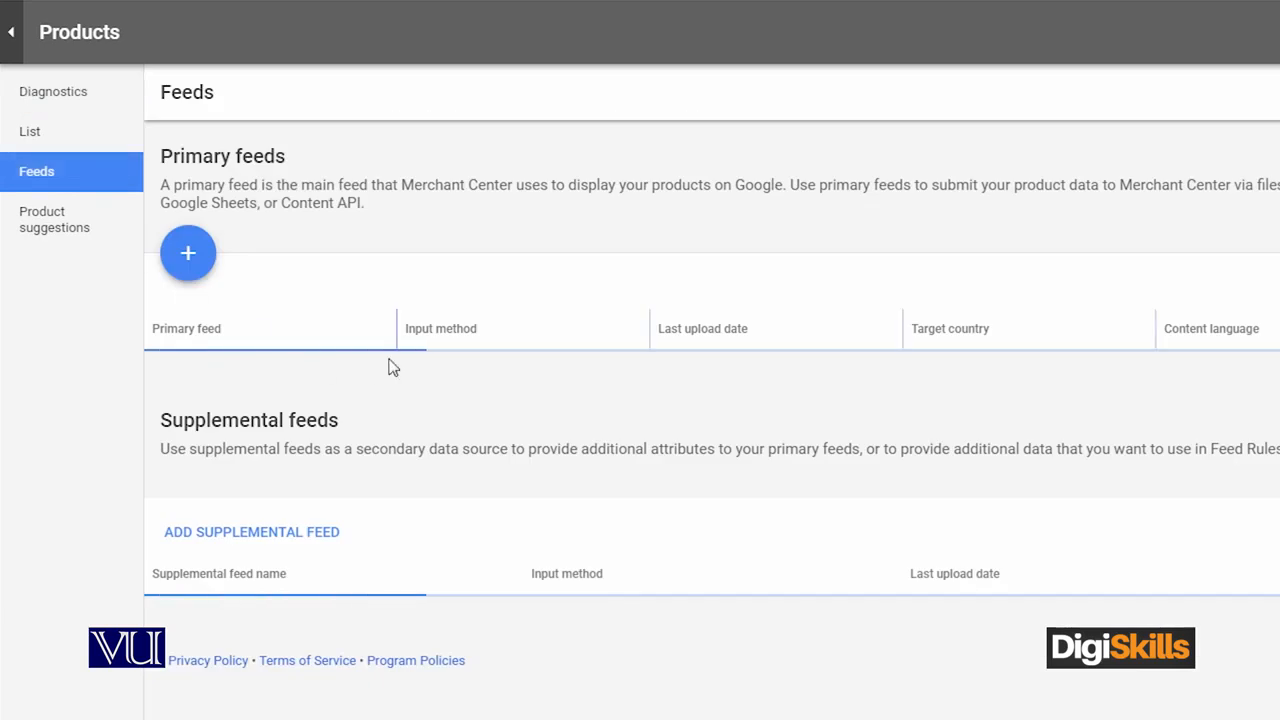